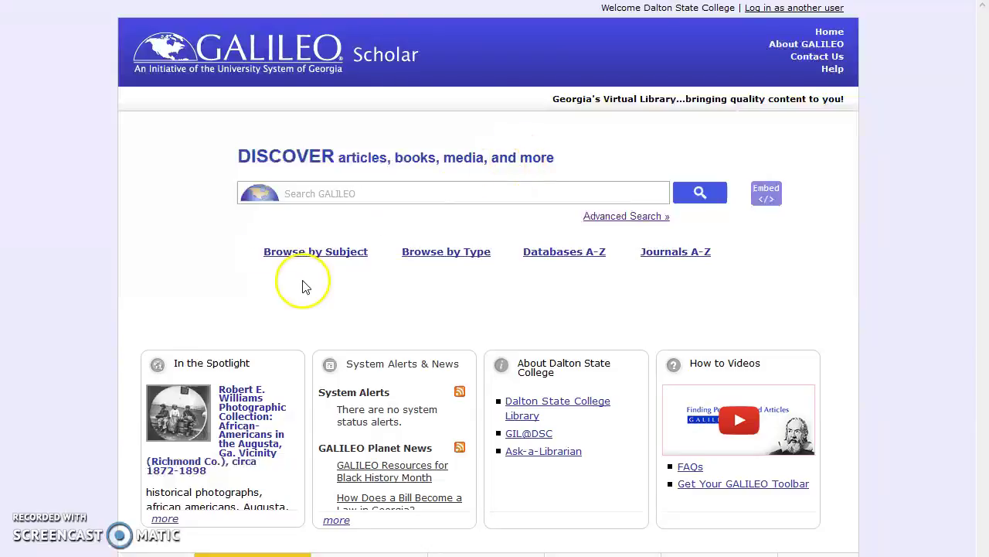
Step: Browse GALILEO by subject to Nursing and Allied Health under Medicine and Health and locate CINAHL Plus with Full Text
{"action": "left_click", "coordinate": [324, 252]}
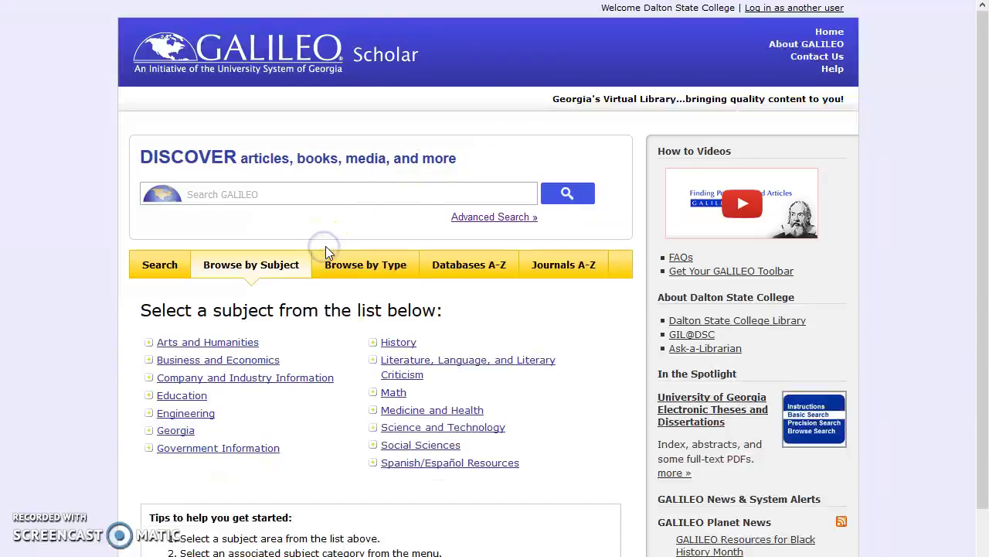
{"action": "scroll", "coordinate": [541, 309], "scroll_direction": "down", "scroll_amount": 3}
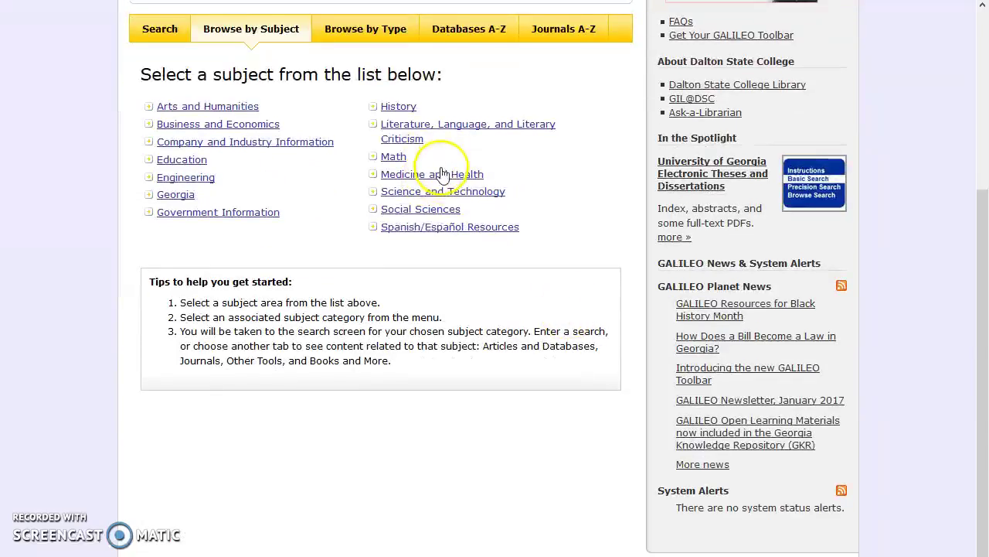
{"action": "left_click", "coordinate": [441, 176]}
{"action": "left_click", "coordinate": [451, 291]}
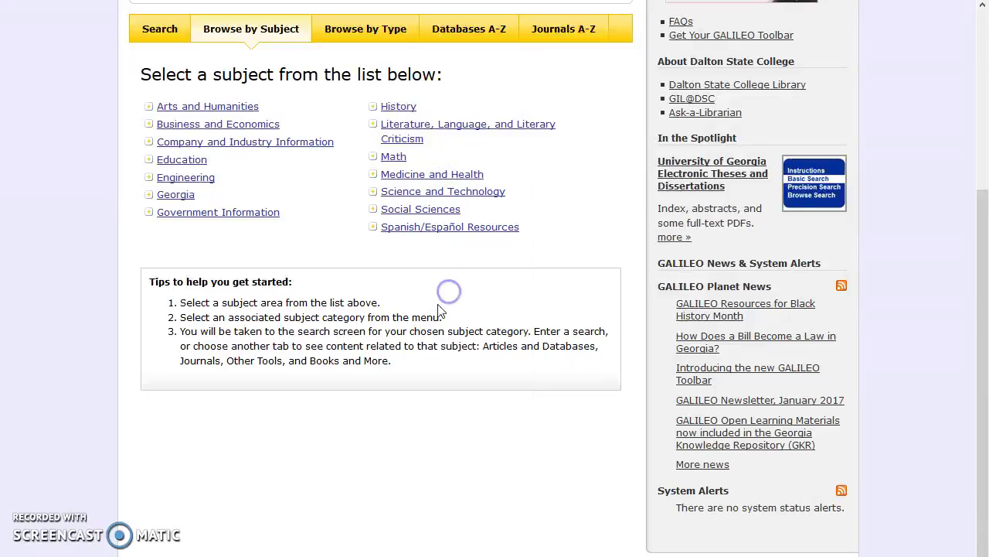
{"action": "scroll", "coordinate": [15, 331], "scroll_direction": "down", "scroll_amount": 2}
{"action": "scroll", "coordinate": [16, 331], "scroll_direction": "down", "scroll_amount": 2}
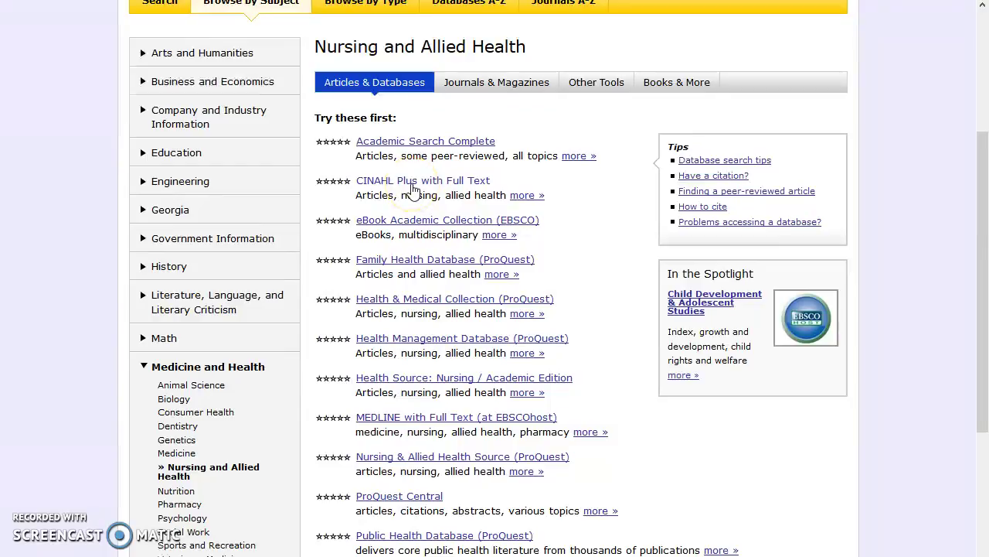
{"action": "scroll", "coordinate": [415, 331], "scroll_direction": "down", "scroll_amount": 1}
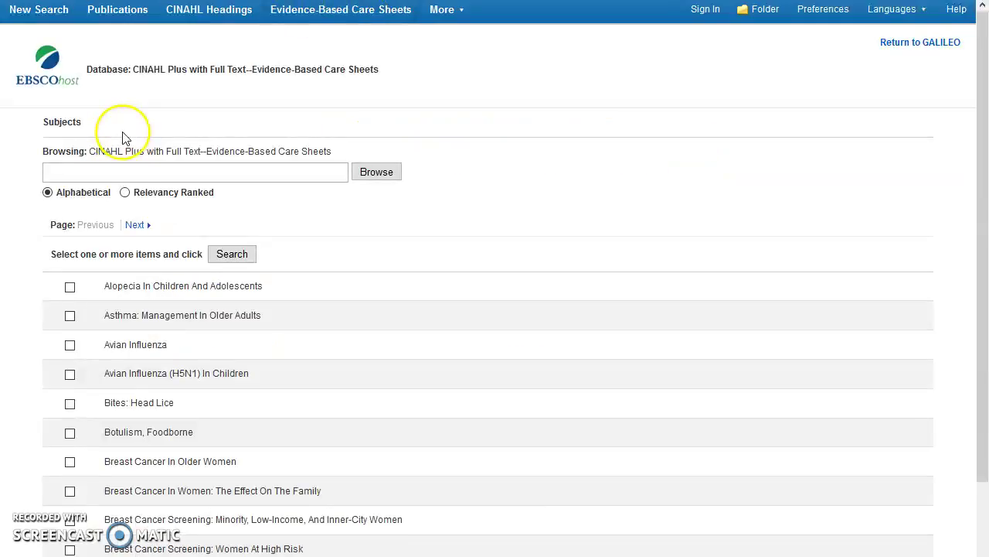
Step: Select "Asthma: Management In Older Adults" in the Evidence-Based Care Sheets list and search for it
{"action": "scroll", "coordinate": [668, 176], "scroll_direction": "down", "scroll_amount": 4}
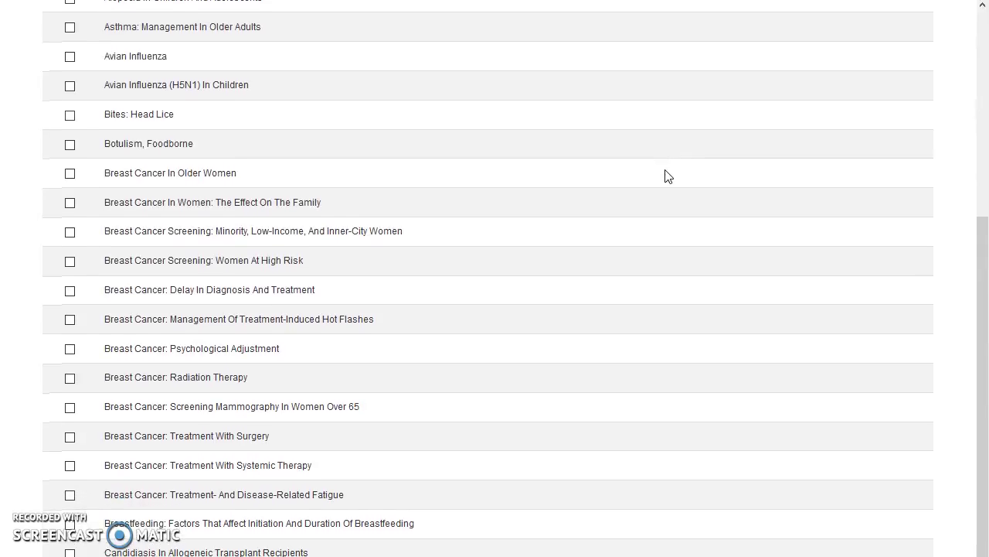
{"action": "scroll", "coordinate": [668, 176], "scroll_direction": "up", "scroll_amount": 1}
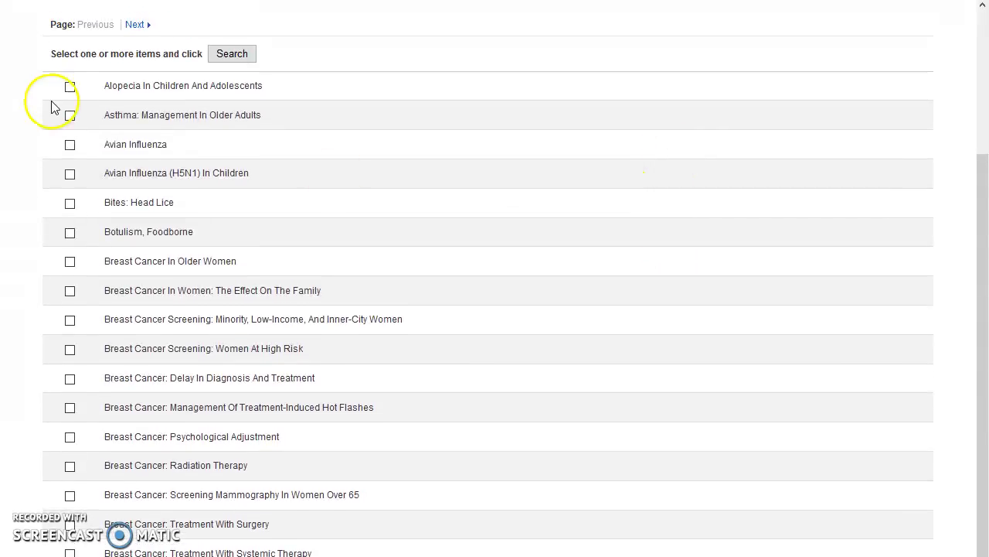
{"action": "left_click", "coordinate": [70, 116]}
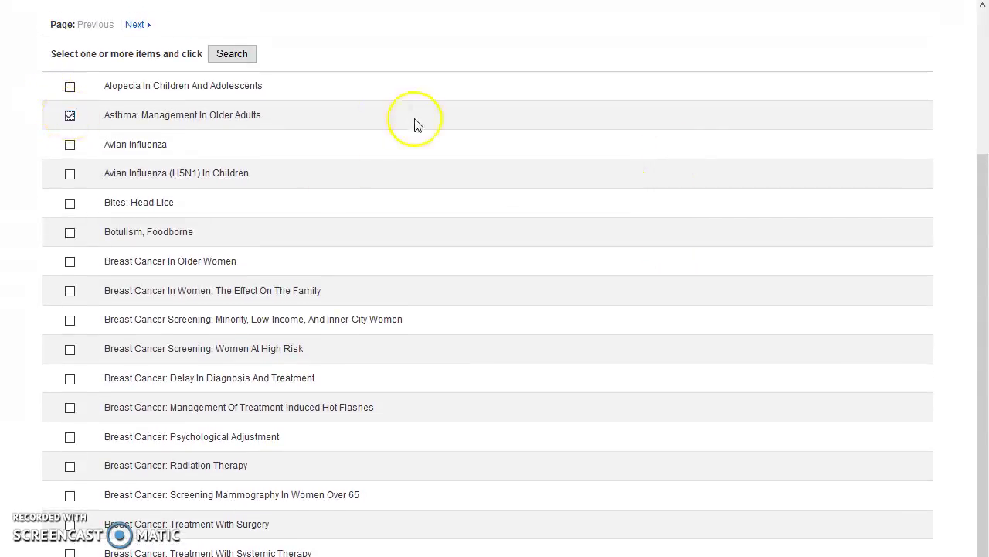
{"action": "scroll", "coordinate": [415, 125], "scroll_direction": "up", "scroll_amount": 1}
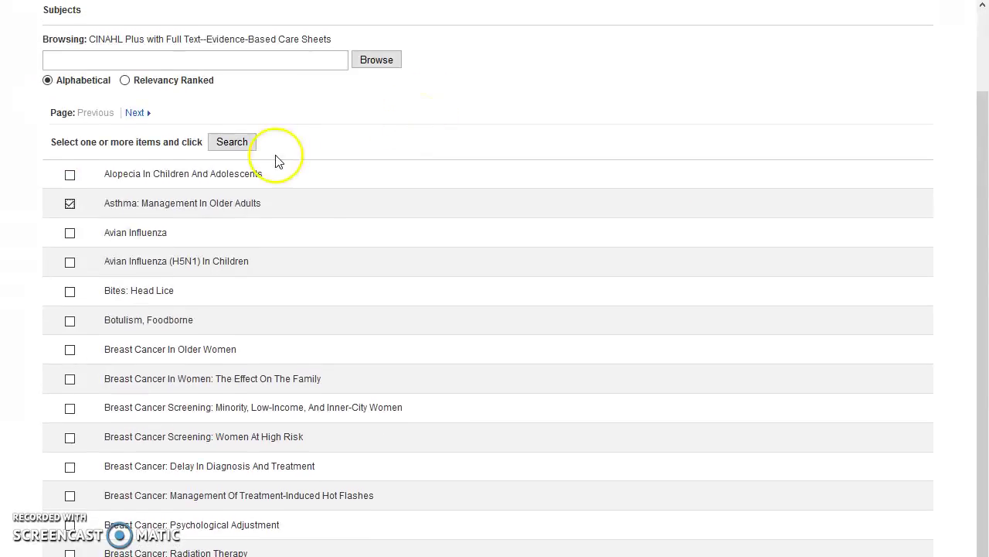
{"action": "left_click", "coordinate": [234, 144]}
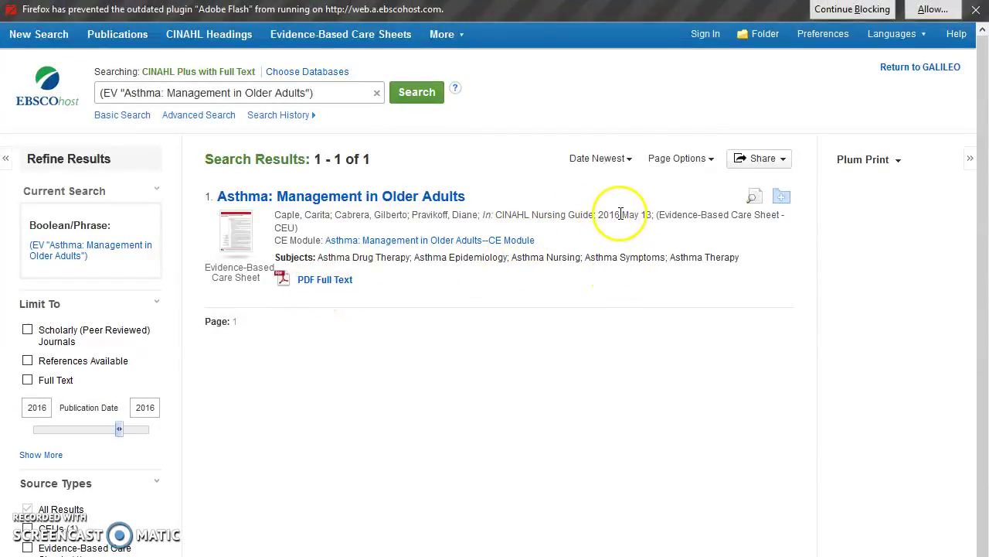
Step: Open the PDF full text of the asthma care sheet and examine its sections through to the reference list
{"action": "left_click", "coordinate": [322, 282]}
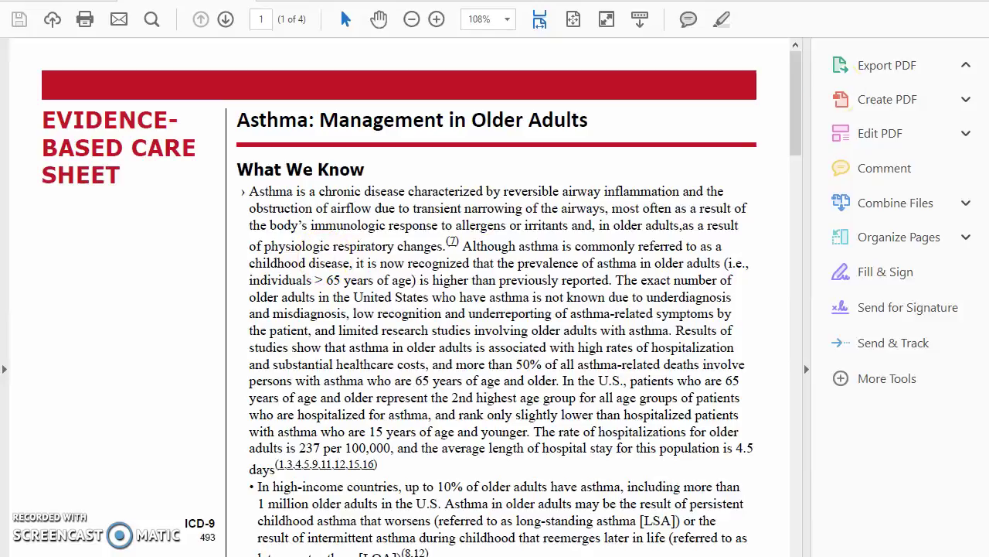
{"action": "scroll", "coordinate": [472, 181], "scroll_direction": "down", "scroll_amount": 1}
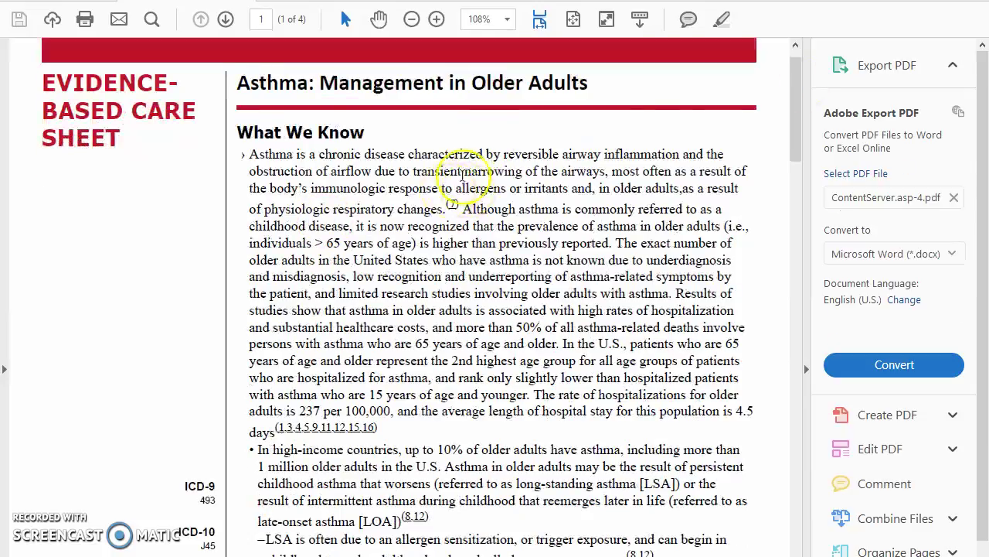
{"action": "scroll", "coordinate": [490, 183], "scroll_direction": "down", "scroll_amount": 1}
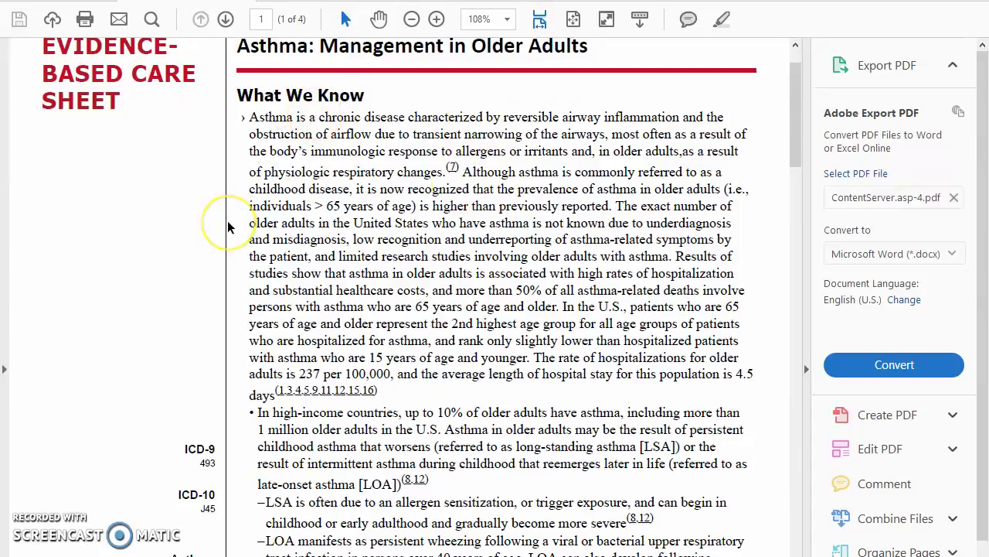
{"action": "scroll", "coordinate": [228, 226], "scroll_direction": "down", "scroll_amount": 3}
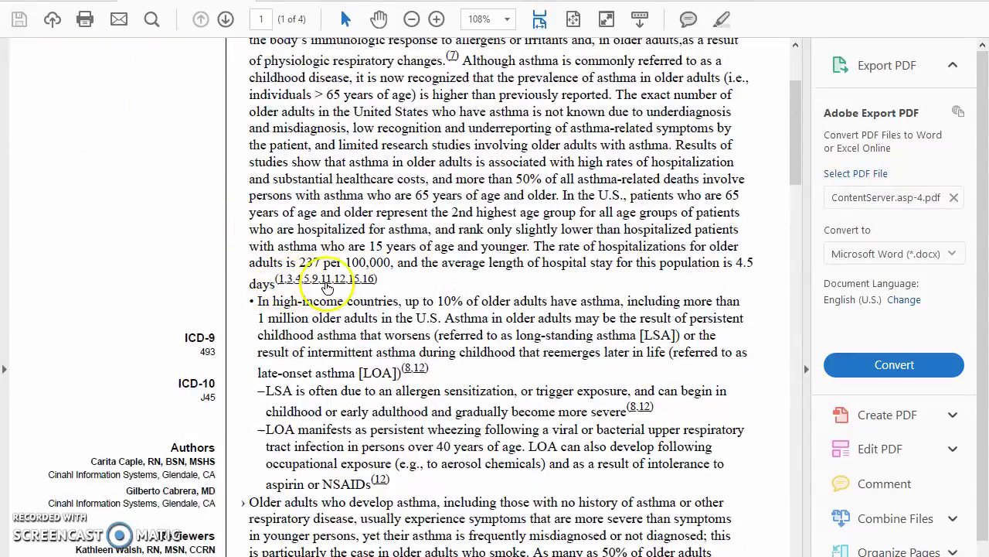
{"action": "scroll", "coordinate": [364, 283], "scroll_direction": "down", "scroll_amount": 6}
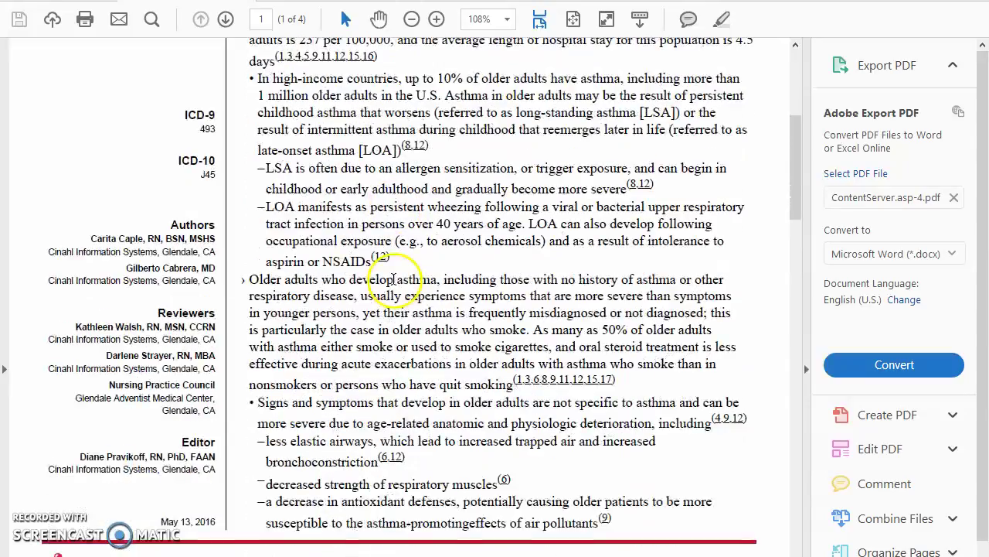
{"action": "scroll", "coordinate": [394, 279], "scroll_direction": "down", "scroll_amount": 7}
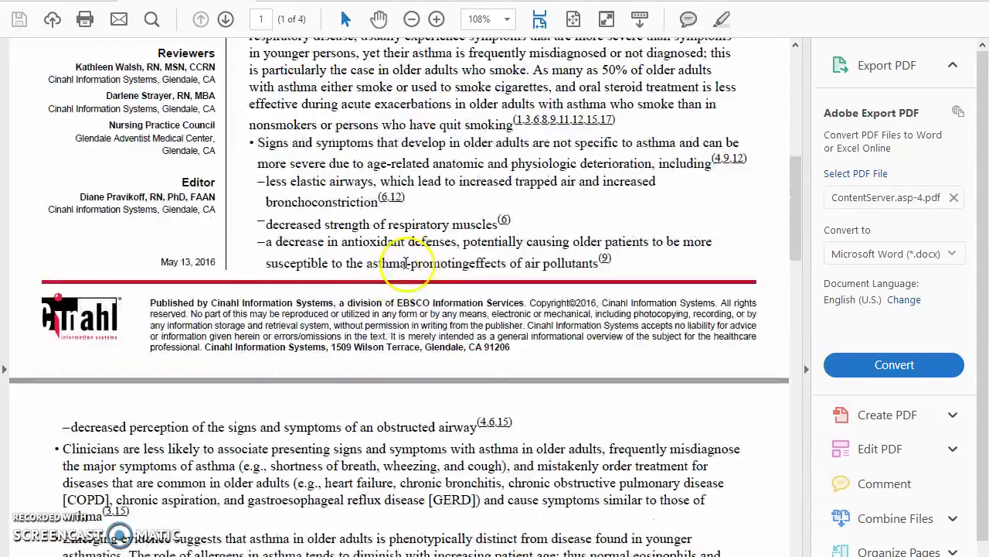
{"action": "scroll", "coordinate": [405, 262], "scroll_direction": "down", "scroll_amount": 14}
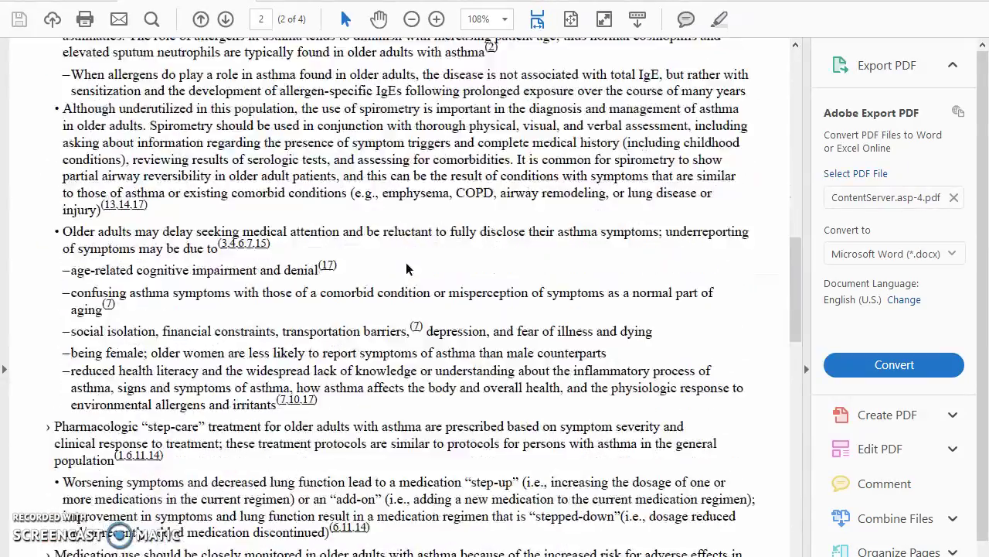
{"action": "scroll", "coordinate": [407, 268], "scroll_direction": "down", "scroll_amount": 16}
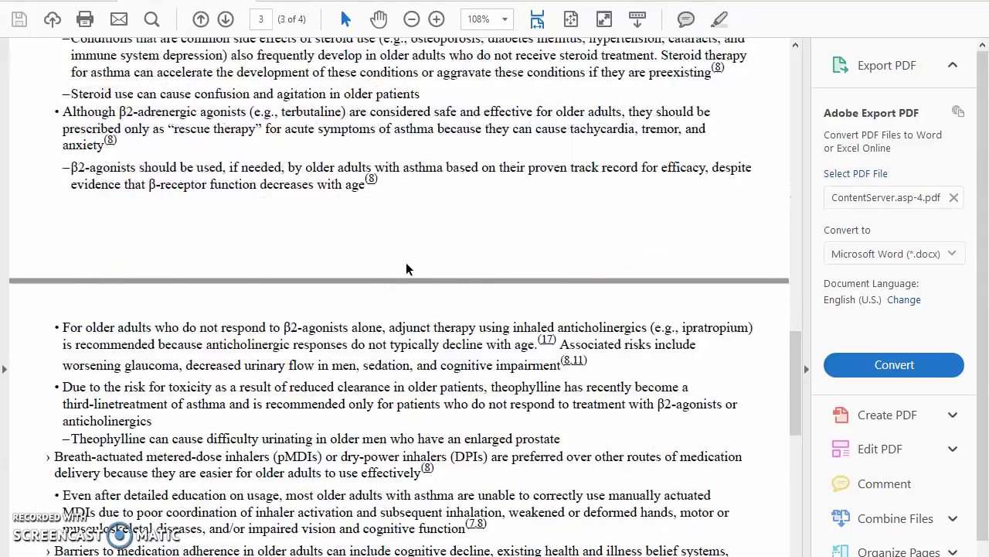
{"action": "scroll", "coordinate": [408, 268], "scroll_direction": "down", "scroll_amount": 13}
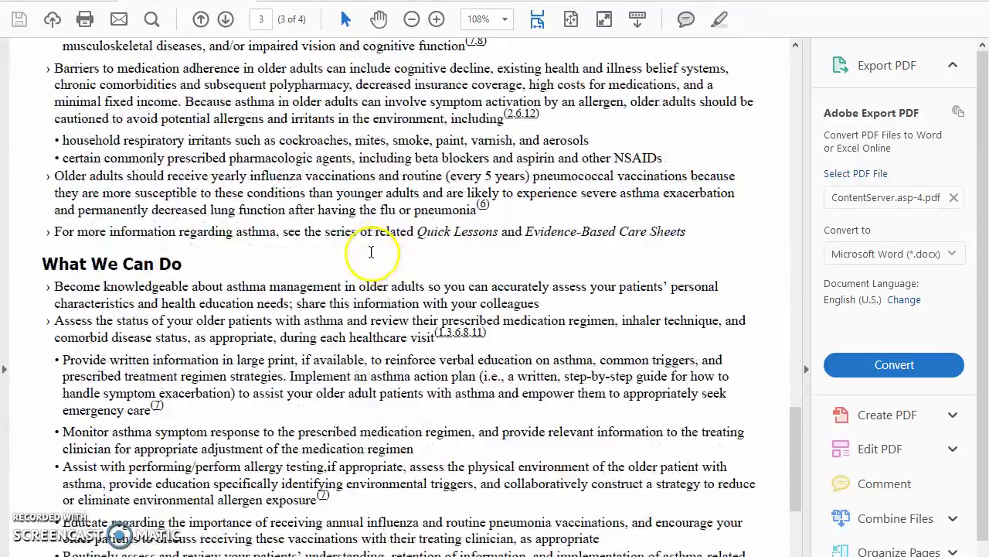
{"action": "scroll", "coordinate": [371, 252], "scroll_direction": "down", "scroll_amount": 15}
{"action": "scroll", "coordinate": [371, 255], "scroll_direction": "down", "scroll_amount": 10}
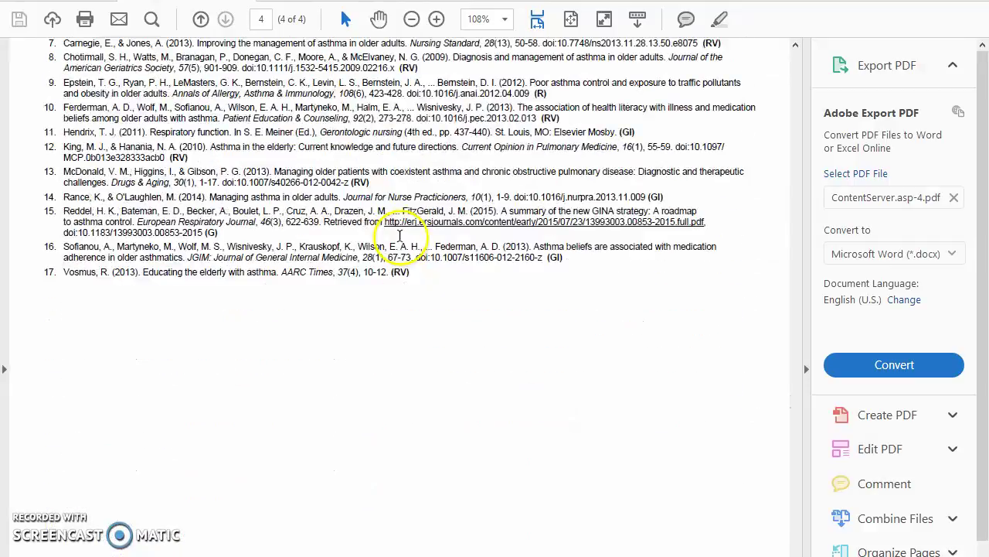
{"action": "scroll", "coordinate": [459, 258], "scroll_direction": "up", "scroll_amount": 12}
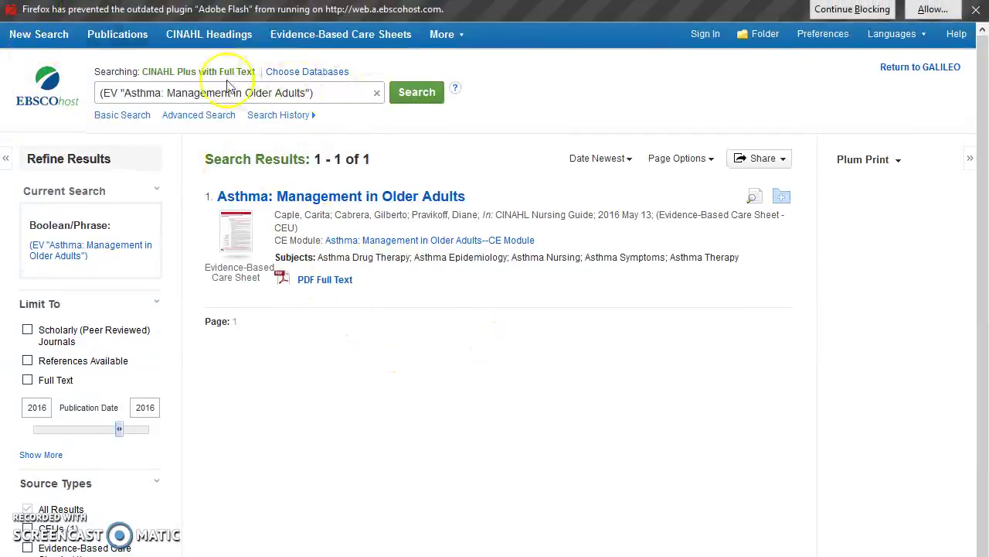
Step: Return to the Evidence-Based Care Sheets subject list and browse it alphabetically for "asthma"
{"action": "left_click", "coordinate": [345, 35]}
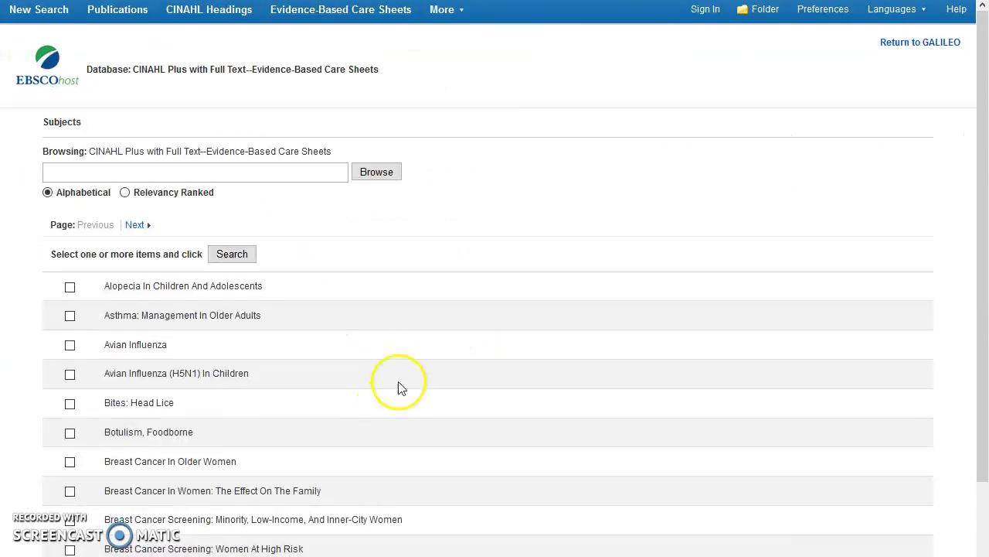
{"action": "left_click", "coordinate": [170, 174]}
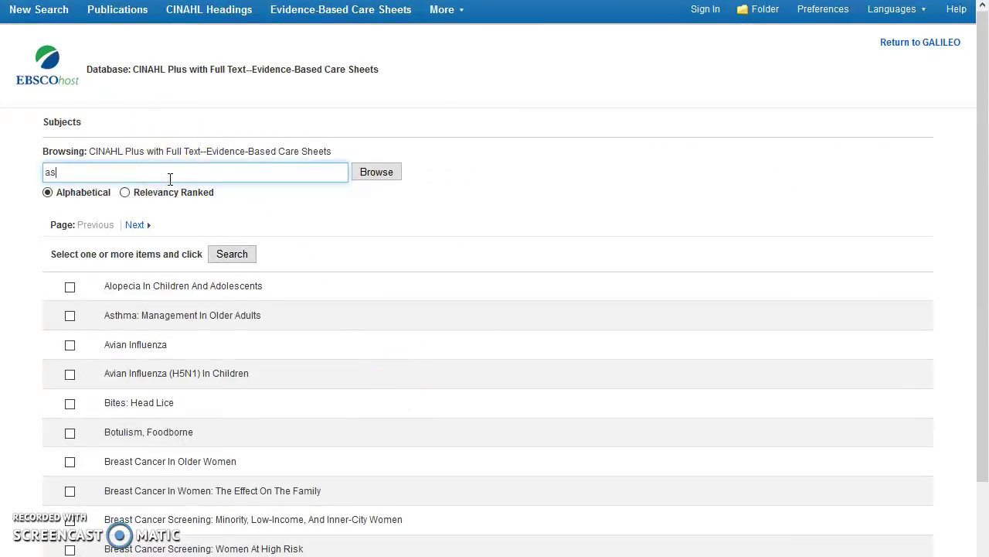
{"action": "key", "text": "Return"}
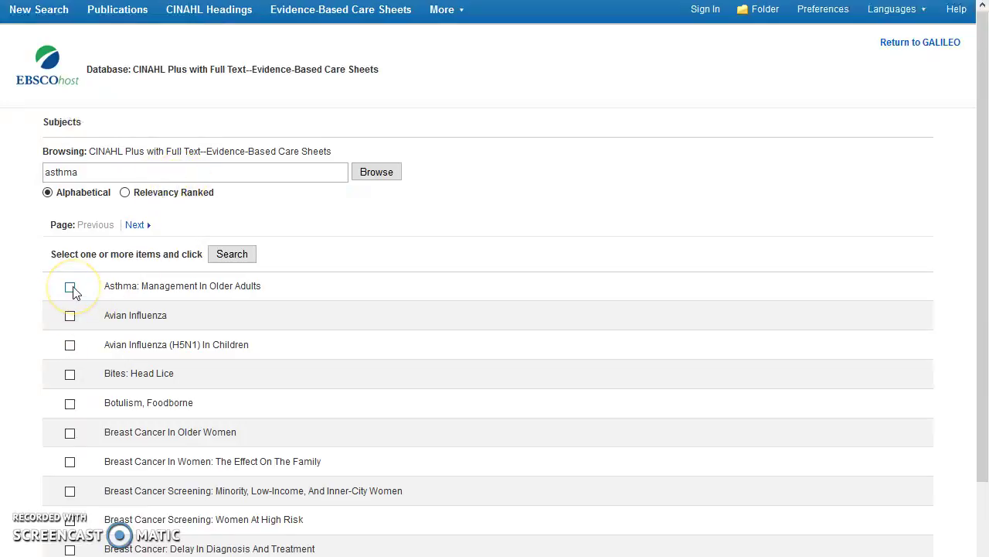
Step: Look over the alphabetical care sheet list and browse for "asthma" again with Relevancy Ranked order
{"action": "scroll", "coordinate": [464, 249], "scroll_direction": "down", "scroll_amount": 2}
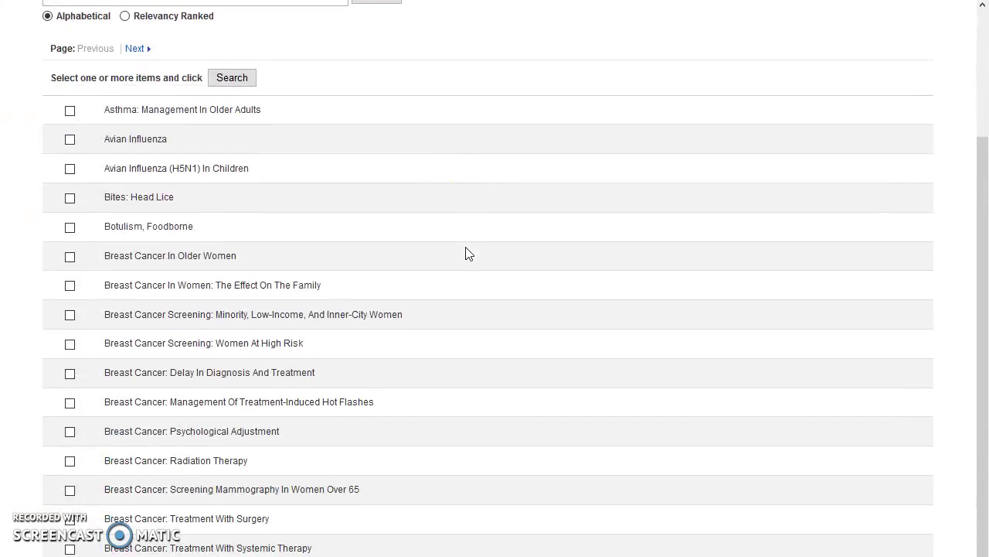
{"action": "scroll", "coordinate": [467, 254], "scroll_direction": "down", "scroll_amount": 1}
{"action": "scroll", "coordinate": [466, 252], "scroll_direction": "up", "scroll_amount": 3}
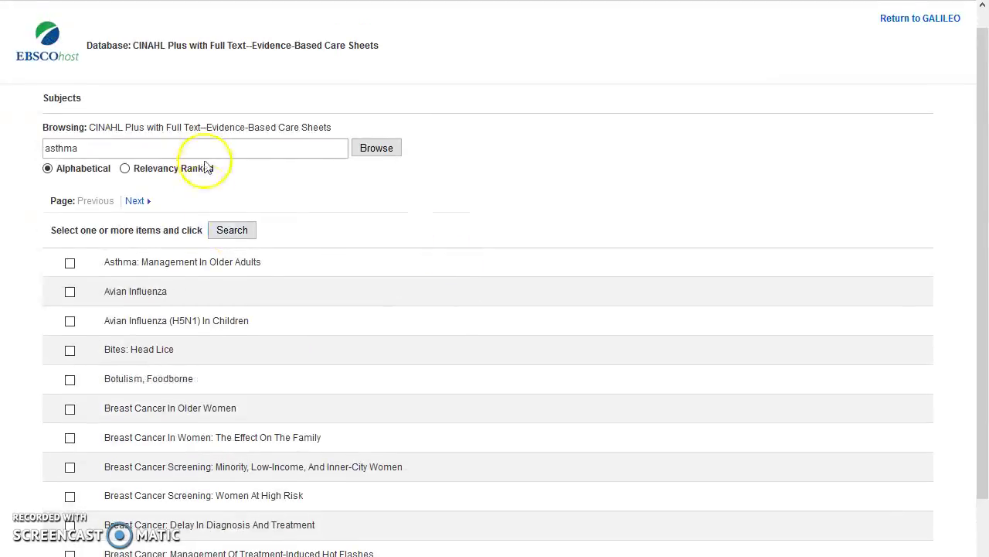
{"action": "scroll", "coordinate": [397, 354], "scroll_direction": "up", "scroll_amount": 1}
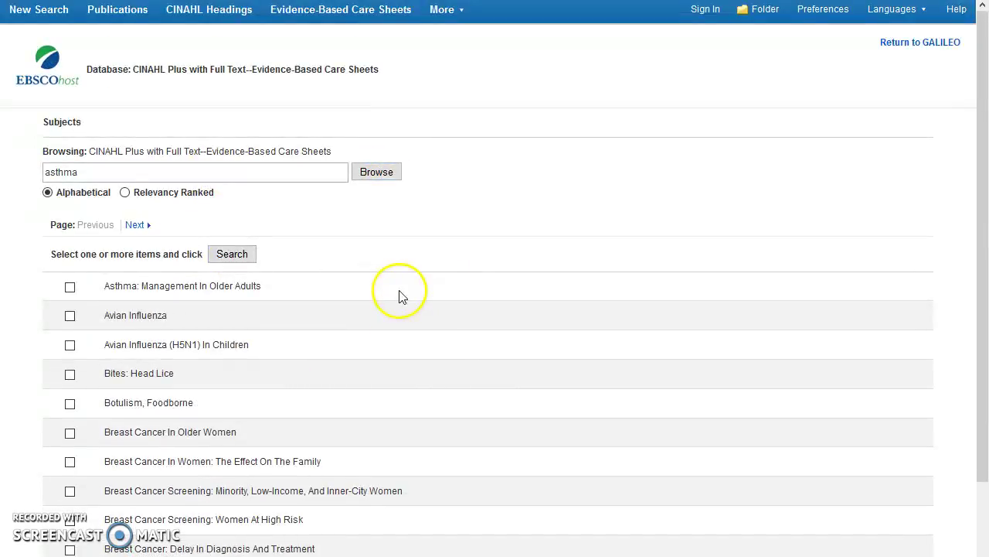
{"action": "scroll", "coordinate": [415, 285], "scroll_direction": "down", "scroll_amount": 1}
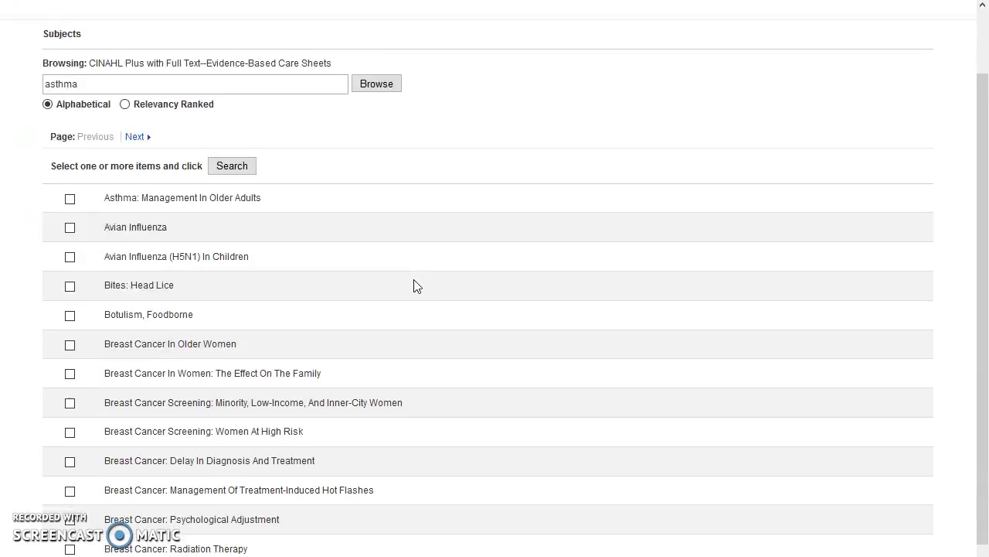
{"action": "left_click", "coordinate": [125, 103]}
{"action": "left_click", "coordinate": [379, 91]}
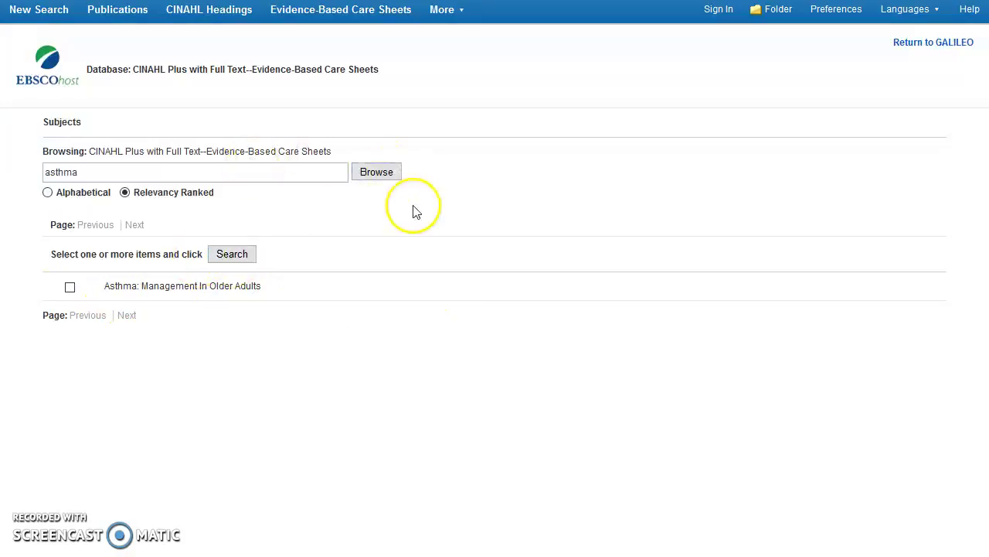
Step: Replace the browse term with "diabetes" and list the relevancy-ranked care sheets for it
{"action": "double_click", "coordinate": [167, 163]}
{"action": "type", "text": "di"}
{"action": "left_click", "coordinate": [172, 190]}
{"action": "left_click", "coordinate": [387, 172]}
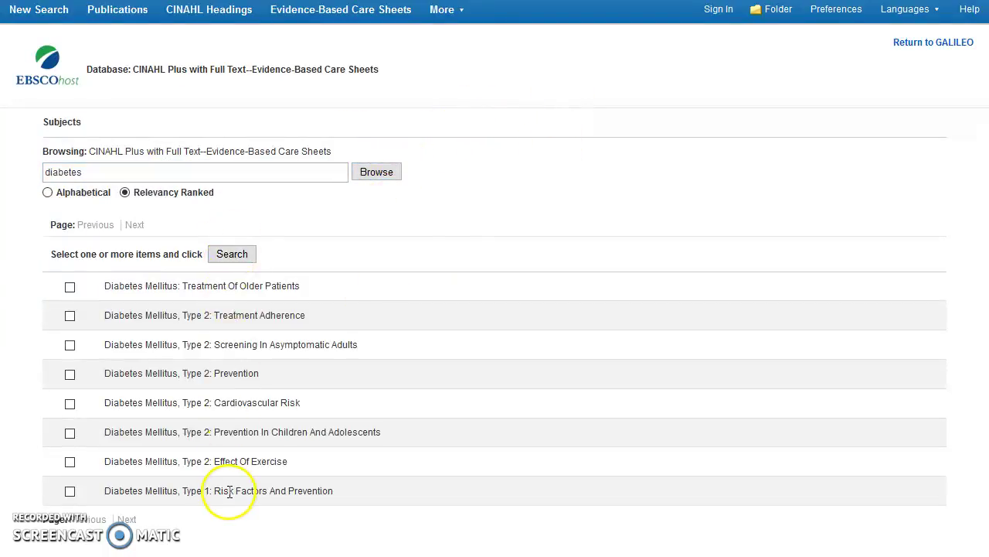
Step: Open a new basic search in CINAHL Plus with Full Text
{"action": "left_click", "coordinate": [15, 9]}
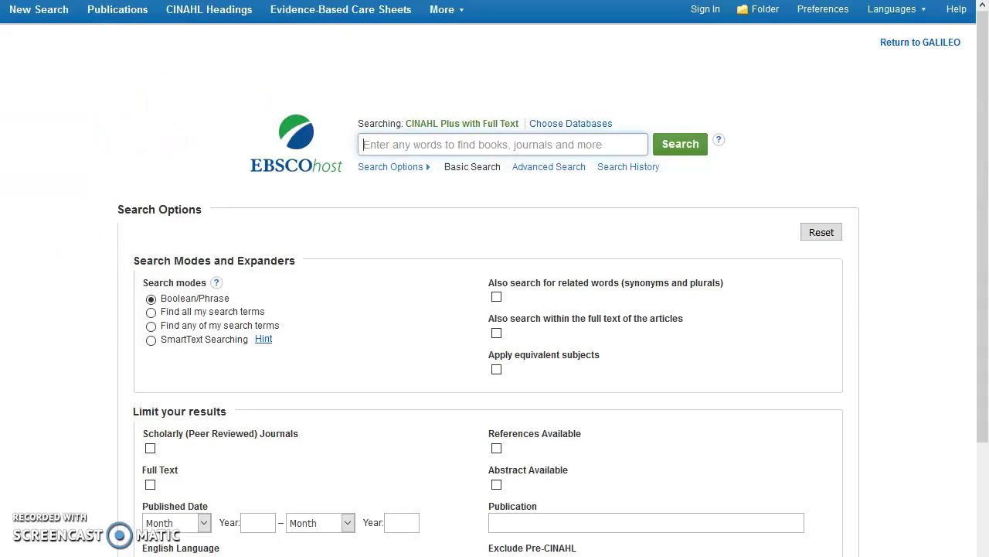
{"action": "scroll", "coordinate": [121, 103], "scroll_direction": "up", "scroll_amount": 1}
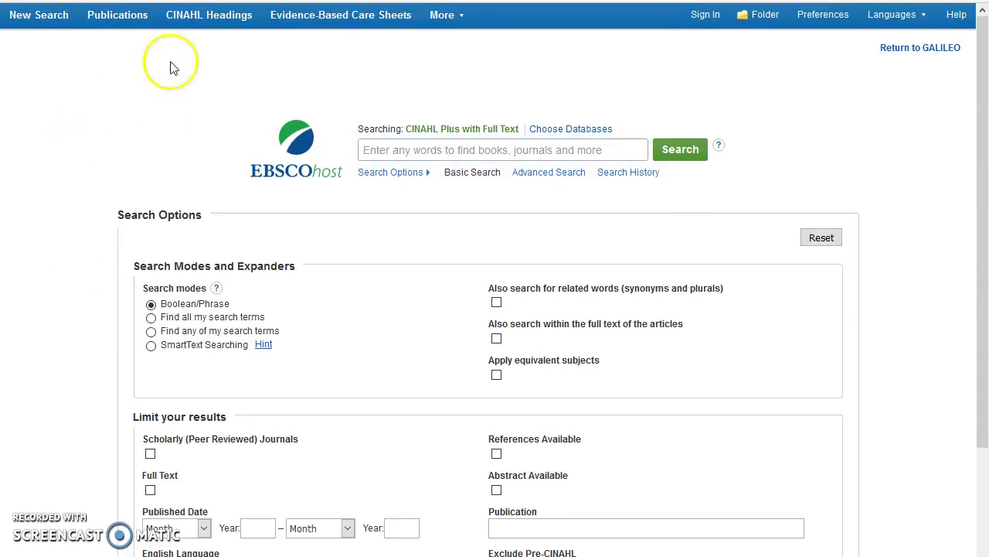
Step: View the CINAHL Headings browse page and go back to a new basic search
{"action": "left_click", "coordinate": [225, 24]}
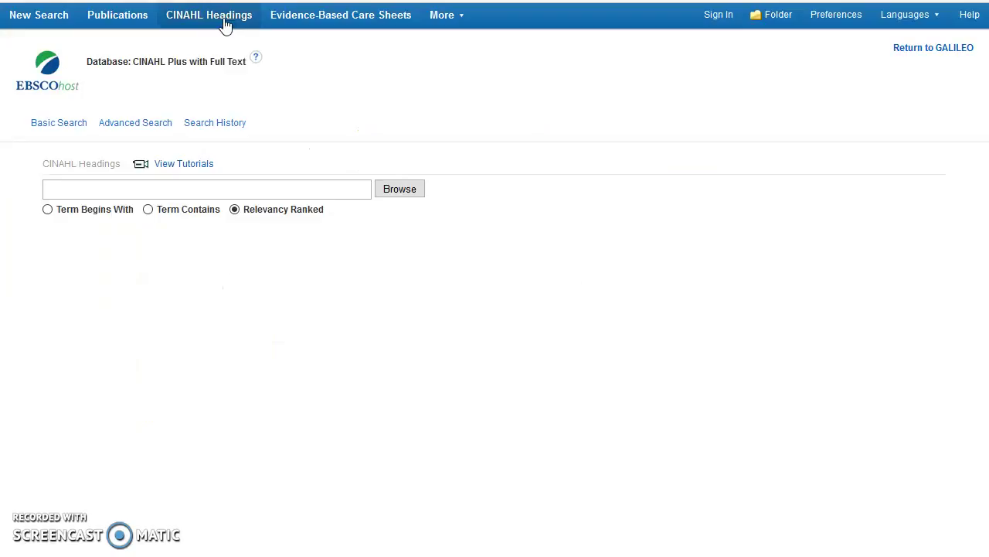
{"action": "left_click", "coordinate": [257, 188]}
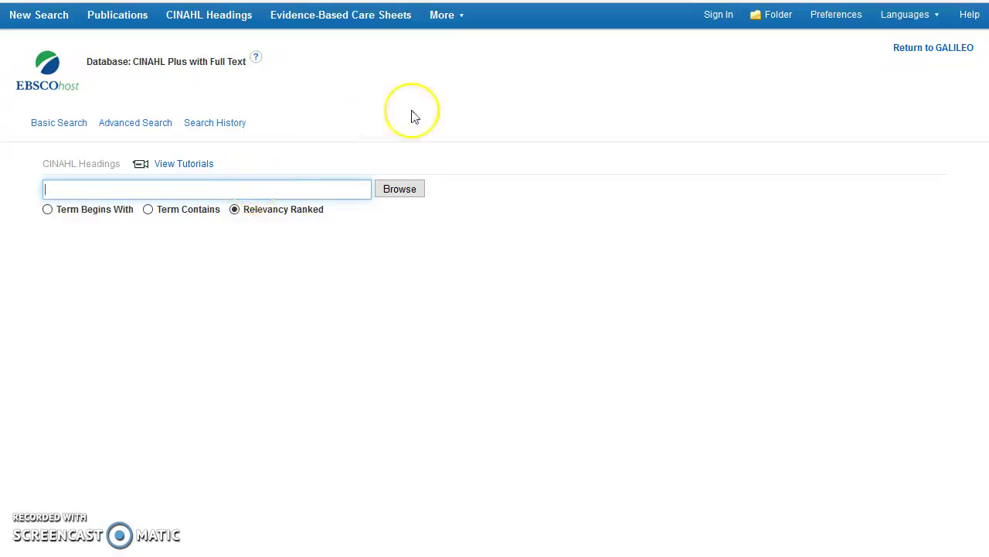
{"action": "left_click", "coordinate": [44, 21]}
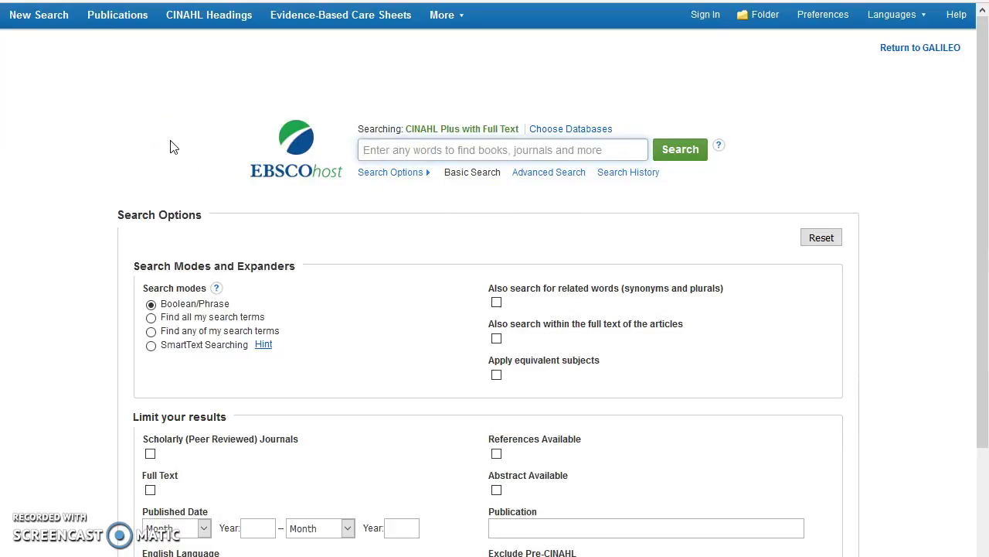
Step: Run a basic search of CINAHL Plus with Full Text for "asthma pneumonia"
{"action": "type", "text": "as"}
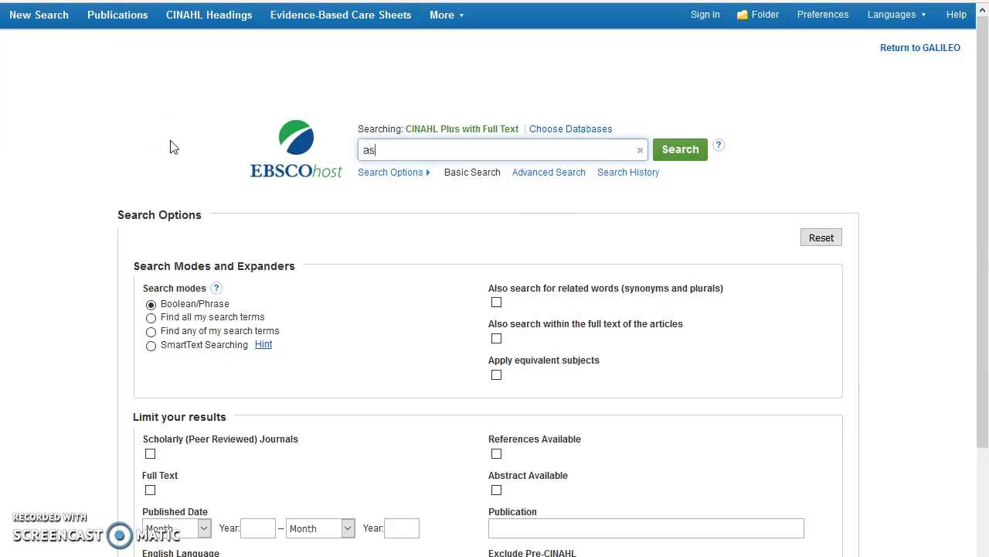
{"action": "type", "text": "thma pneumonia"}
{"action": "key", "text": "Return"}
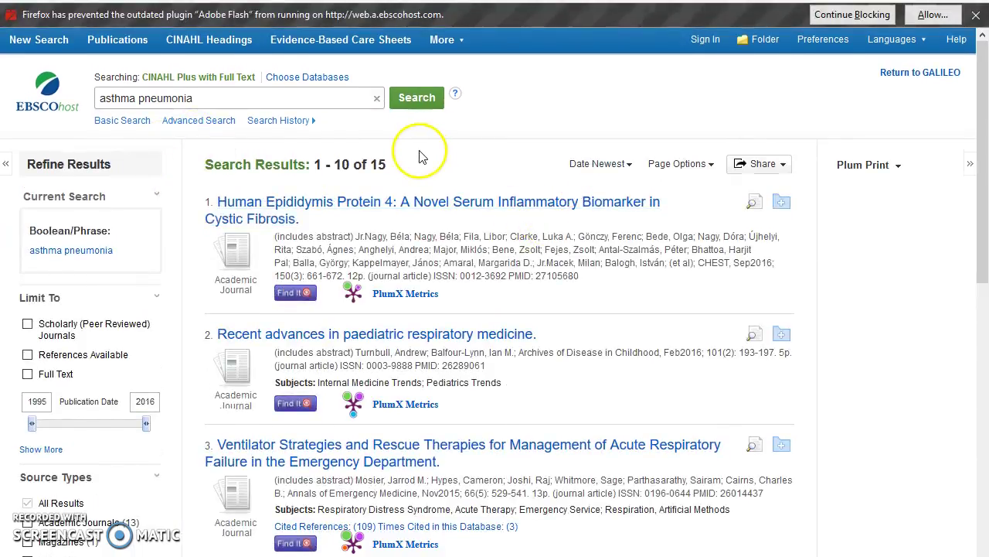
Step: Look through the first page of "asthma pneumonia" results, checking article titles, subjects, dates and full-text availability
{"action": "scroll", "coordinate": [507, 134], "scroll_direction": "down", "scroll_amount": 3}
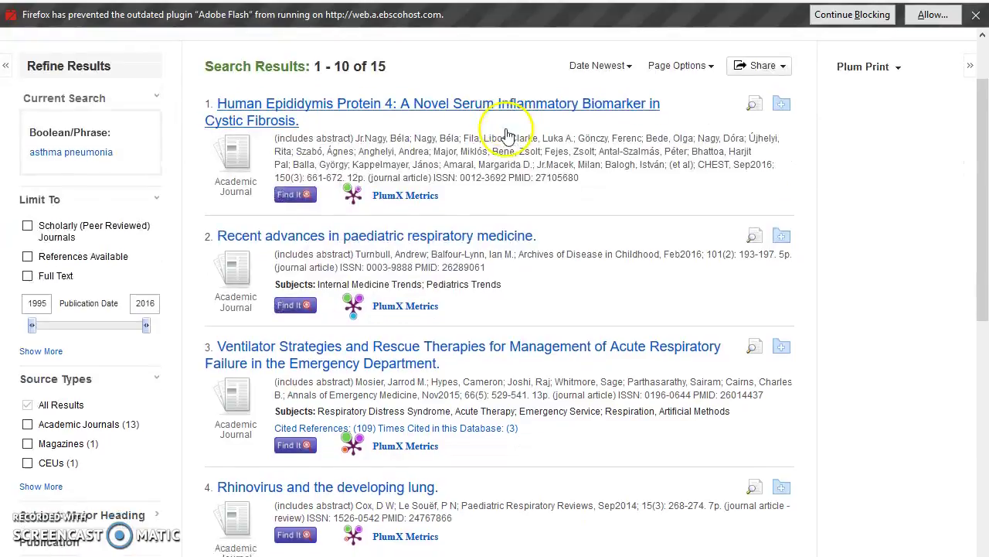
{"action": "scroll", "coordinate": [614, 140], "scroll_direction": "down", "scroll_amount": 3}
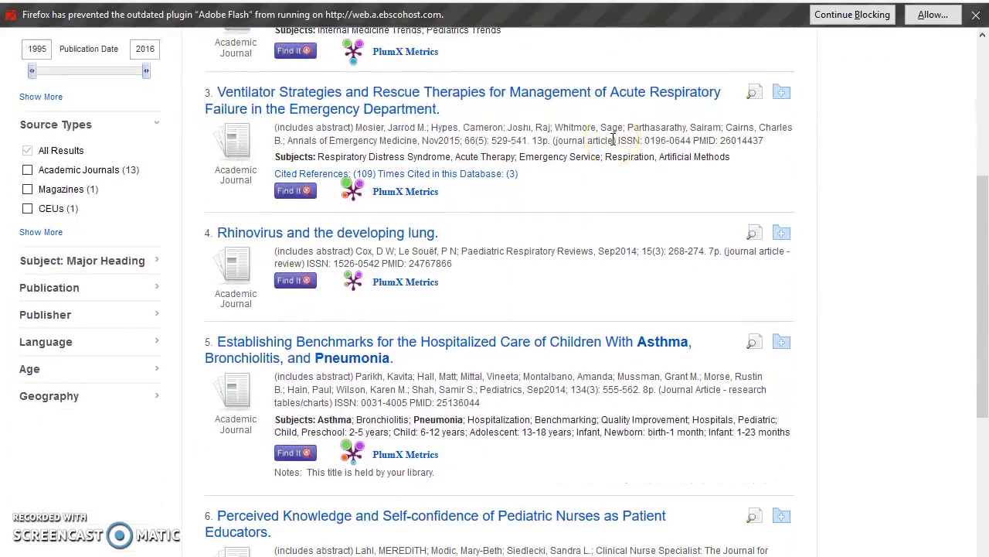
{"action": "scroll", "coordinate": [614, 143], "scroll_direction": "down", "scroll_amount": 8}
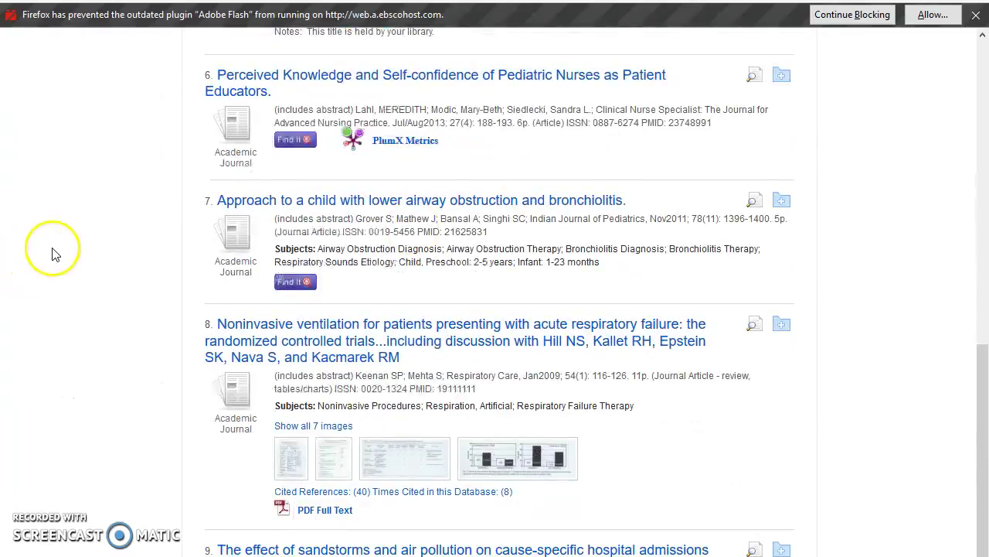
{"action": "scroll", "coordinate": [53, 252], "scroll_direction": "up", "scroll_amount": 6}
{"action": "scroll", "coordinate": [55, 253], "scroll_direction": "down", "scroll_amount": 4}
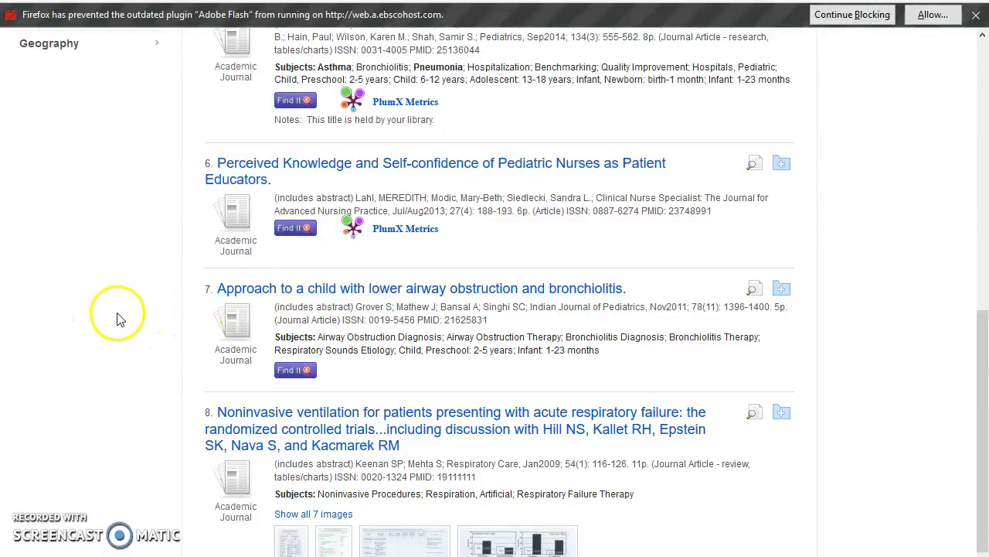
{"action": "scroll", "coordinate": [116, 317], "scroll_direction": "down", "scroll_amount": 3}
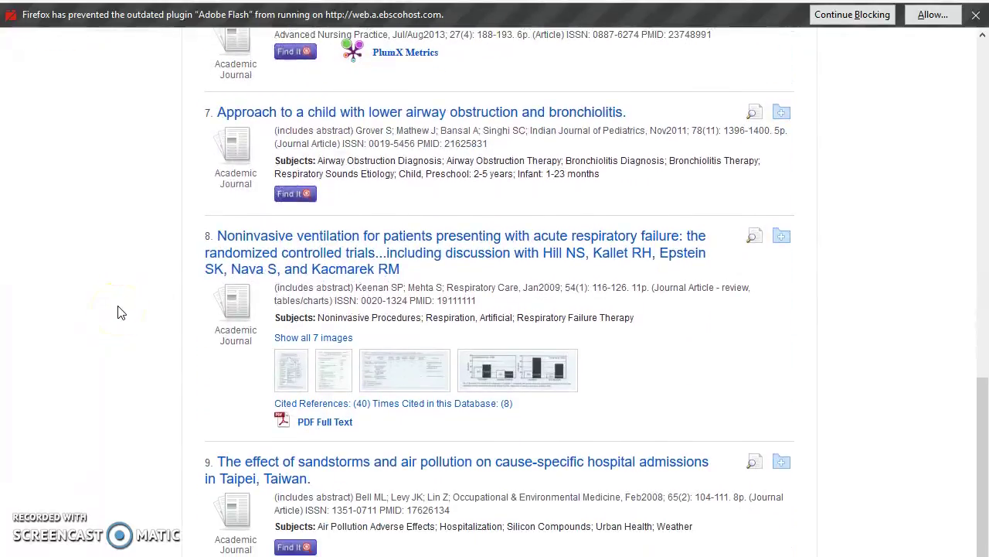
{"action": "scroll", "coordinate": [120, 312], "scroll_direction": "down", "scroll_amount": 1}
{"action": "scroll", "coordinate": [117, 310], "scroll_direction": "down", "scroll_amount": 2}
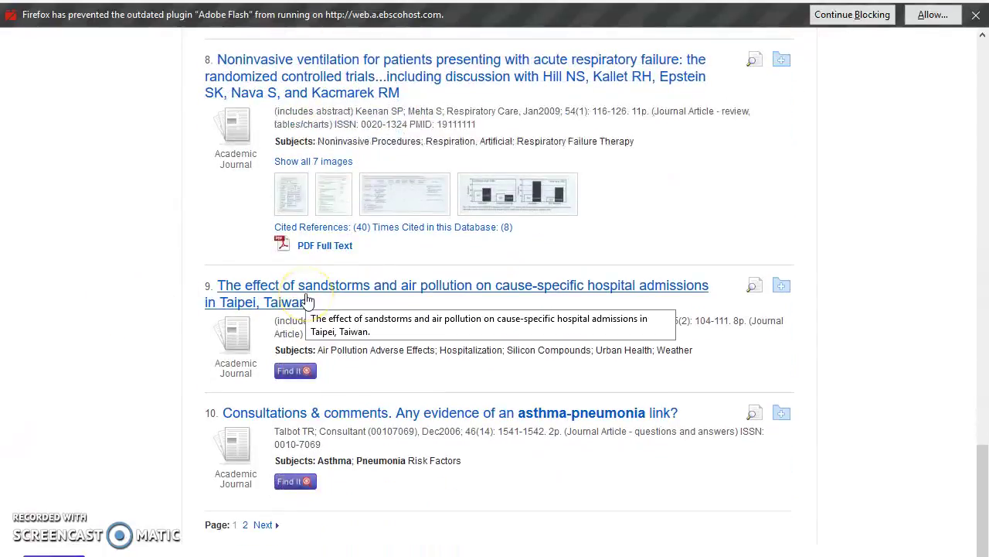
{"action": "scroll", "coordinate": [35, 314], "scroll_direction": "up", "scroll_amount": 2}
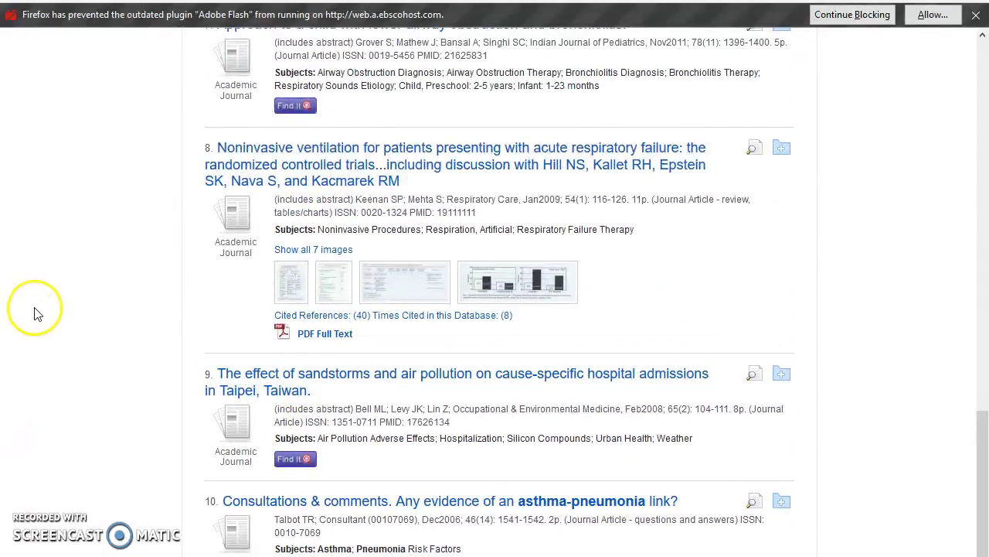
{"action": "scroll", "coordinate": [35, 309], "scroll_direction": "down", "scroll_amount": 2}
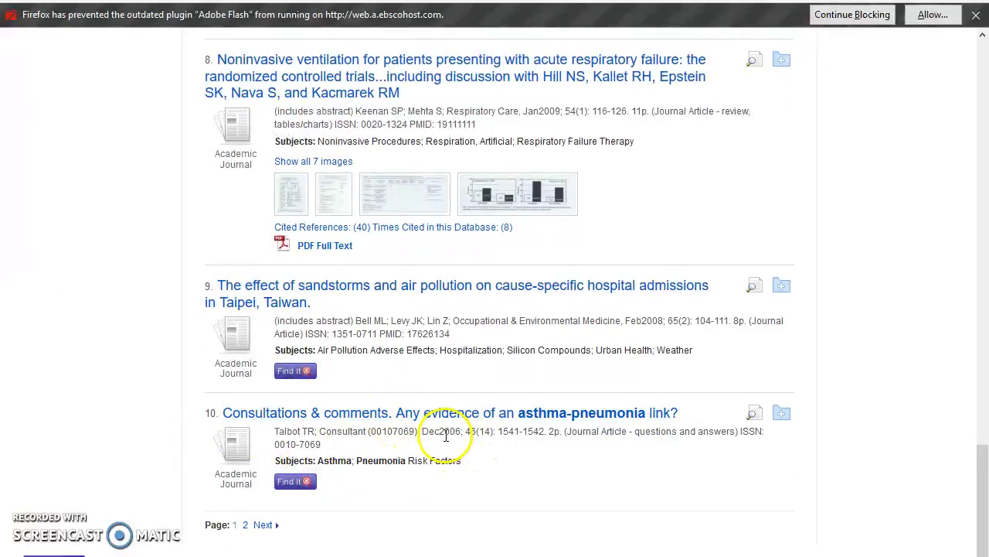
{"action": "scroll", "coordinate": [35, 415], "scroll_direction": "up", "scroll_amount": 20}
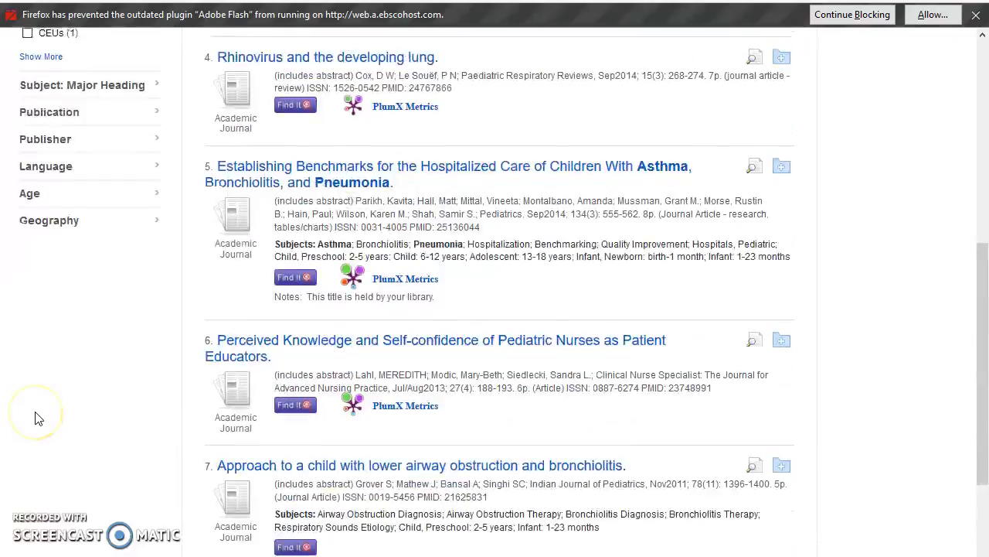
{"action": "scroll", "coordinate": [35, 416], "scroll_direction": "up", "scroll_amount": 3}
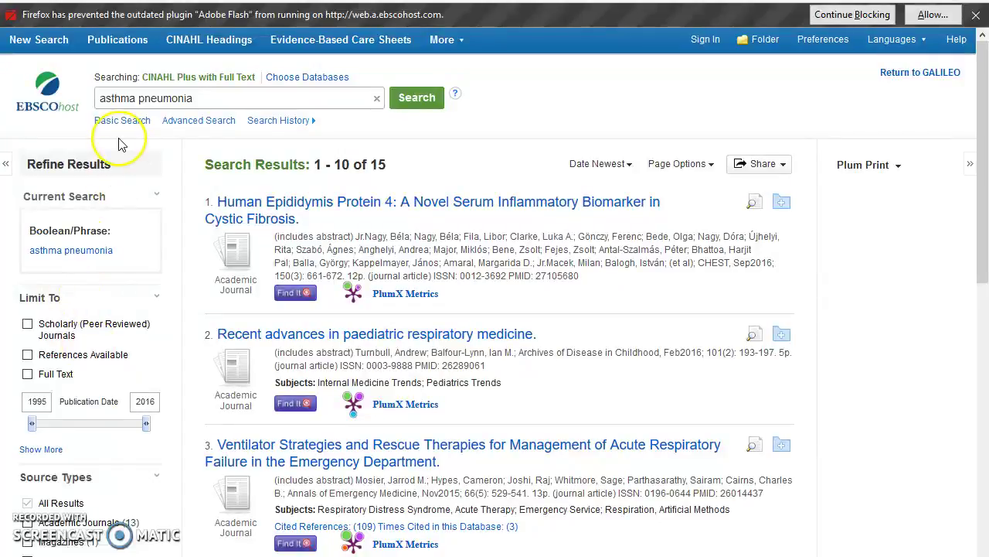
Step: Dismiss the plugin warning and browse the CINAHL Headings for "pneumonia" in Relevancy Ranked order
{"action": "left_click", "coordinate": [976, 17]}
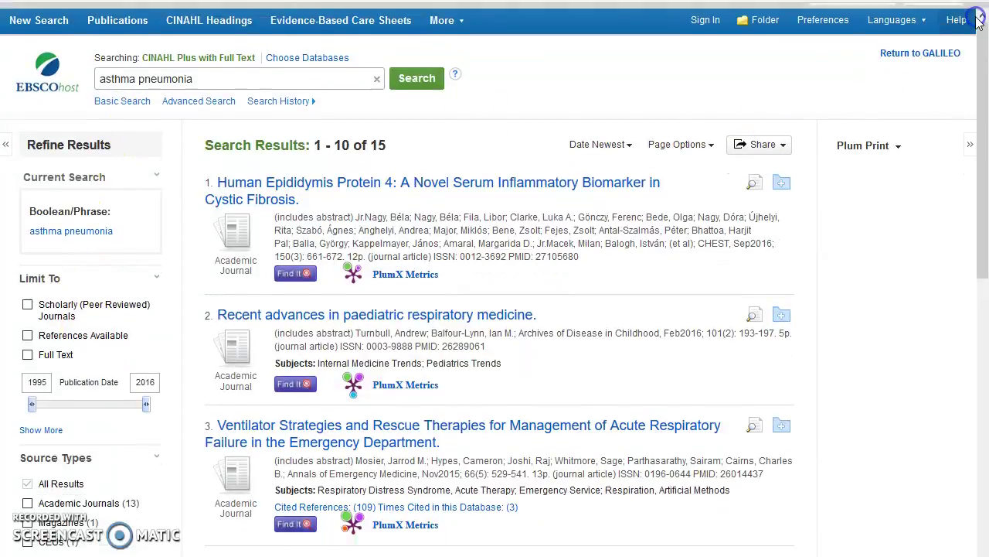
{"action": "left_click", "coordinate": [210, 17]}
{"action": "left_click", "coordinate": [185, 188]}
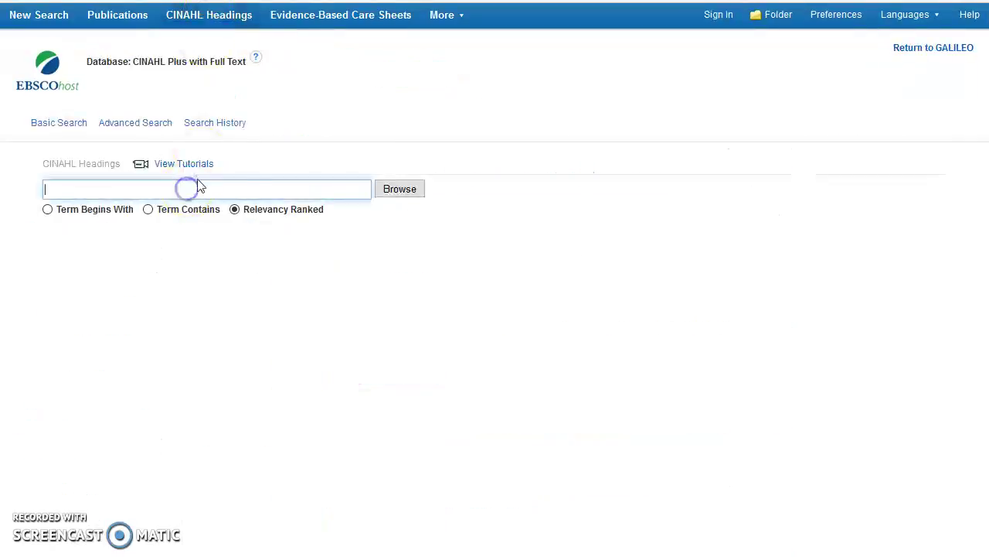
{"action": "type", "text": "pneumonia"}
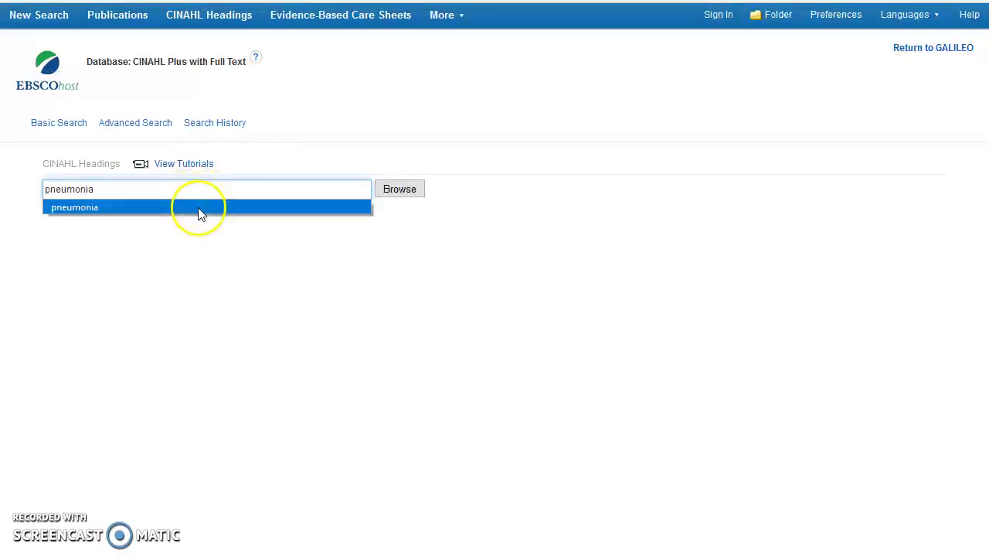
{"action": "left_click", "coordinate": [199, 207]}
{"action": "left_click", "coordinate": [399, 190]}
Step: Select the Pneumonia subject heading, with all subheadings included, as a search term
{"action": "scroll", "coordinate": [485, 147], "scroll_direction": "down", "scroll_amount": 1}
{"action": "scroll", "coordinate": [484, 143], "scroll_direction": "down", "scroll_amount": 2}
{"action": "left_click", "coordinate": [53, 133]}
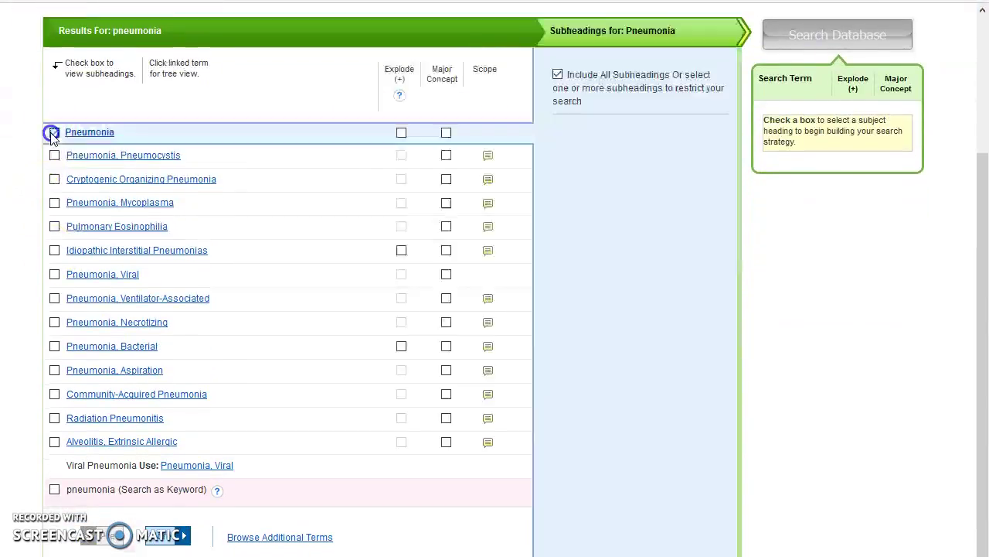
Step: Browse additional terms for "asthma" and add the Asthma heading alongside Pneumonia
{"action": "scroll", "coordinate": [17, 209], "scroll_direction": "down", "scroll_amount": 2}
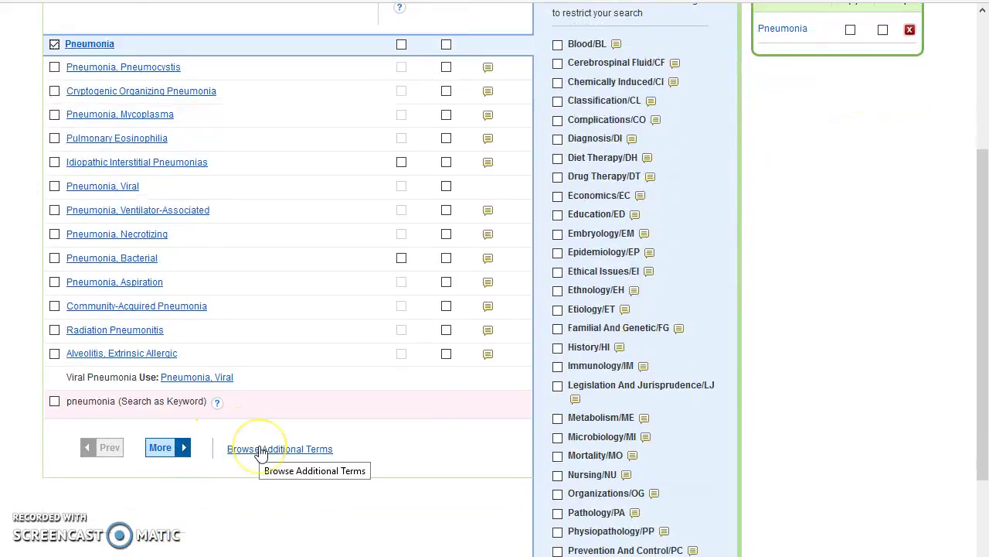
{"action": "left_click", "coordinate": [252, 449]}
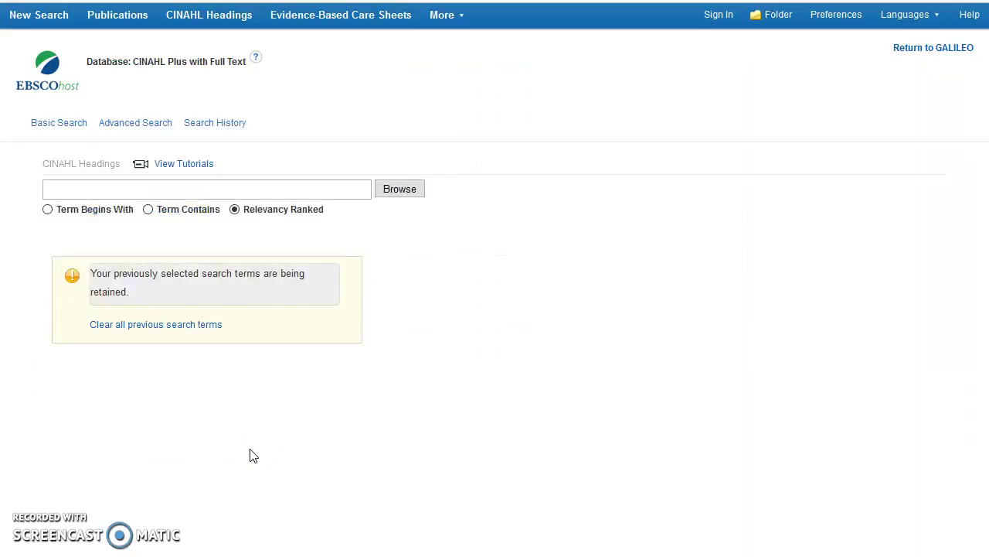
{"action": "left_click", "coordinate": [146, 189]}
{"action": "type", "text": "ast"}
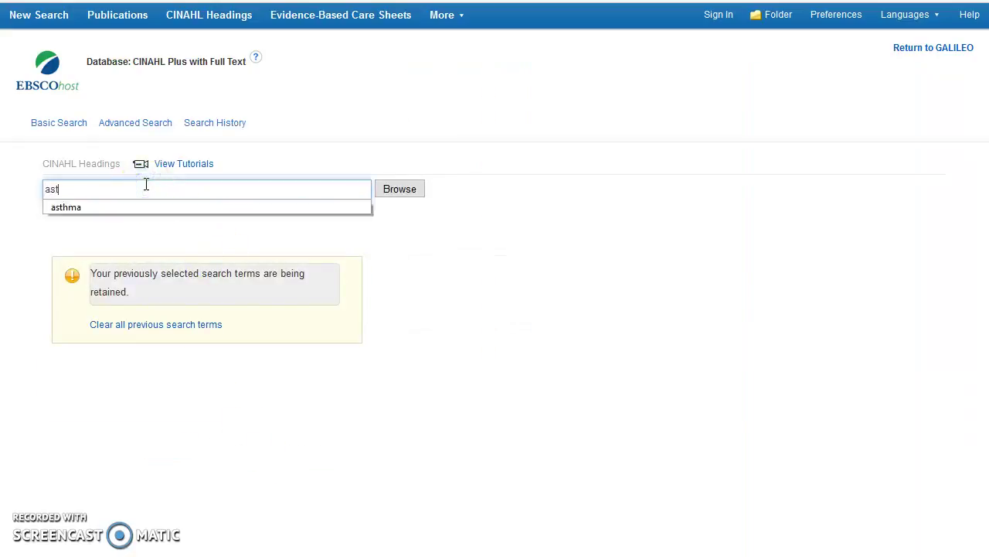
{"action": "left_click", "coordinate": [130, 207]}
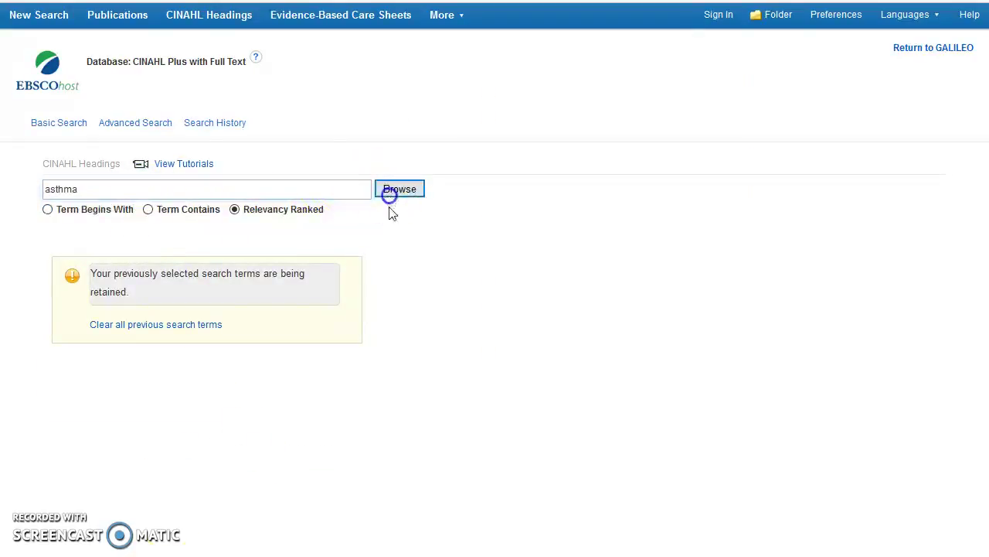
{"action": "left_click", "coordinate": [389, 191]}
{"action": "left_click", "coordinate": [54, 309]}
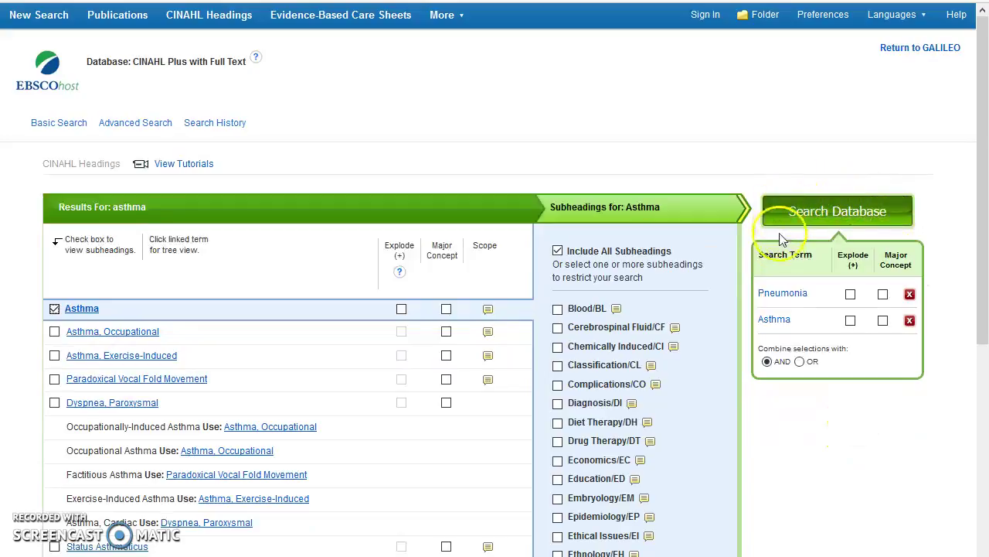
Step: Try the OR combination, set the Pneumonia and Asthma headings back to AND, and search the database with them
{"action": "left_click", "coordinate": [830, 224]}
{"action": "left_click", "coordinate": [799, 361]}
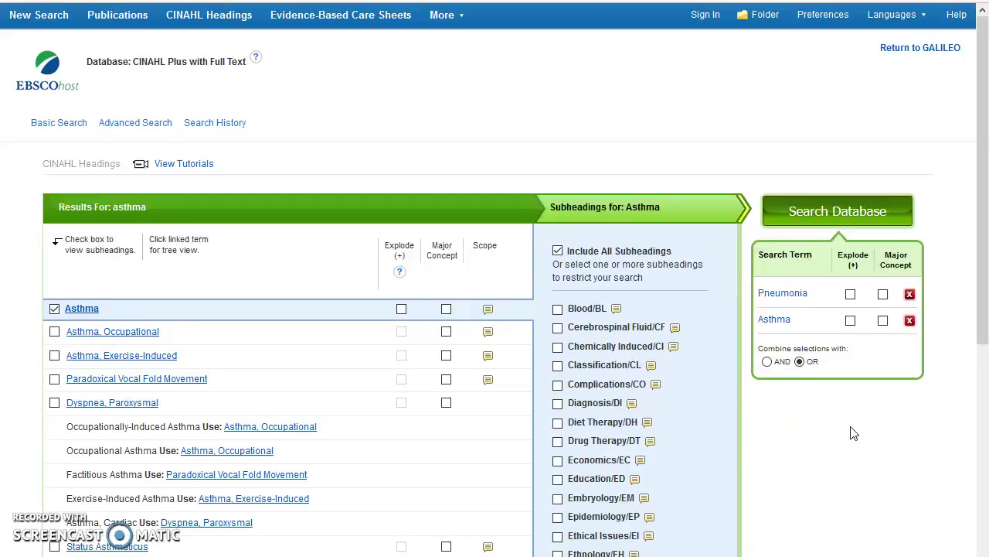
{"action": "left_click", "coordinate": [769, 362]}
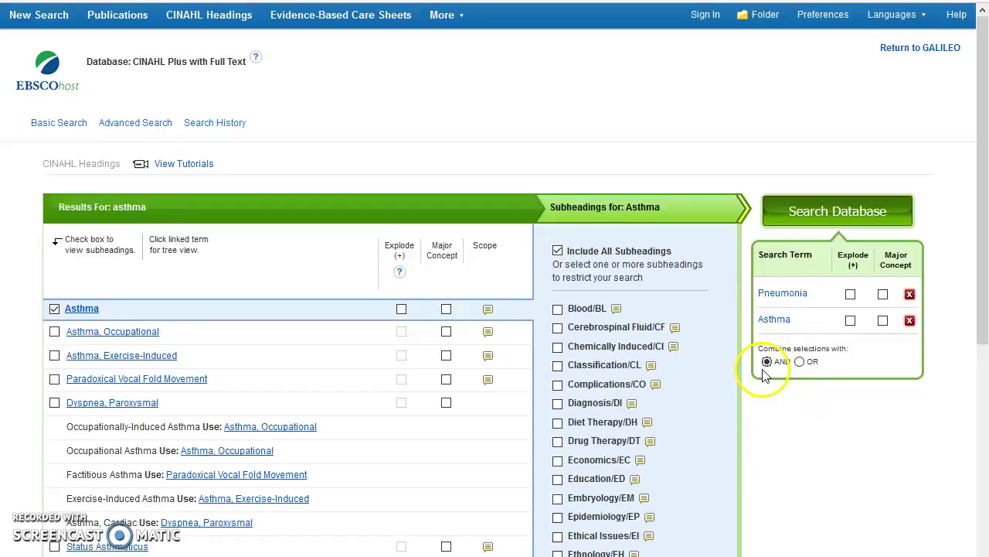
{"action": "left_click", "coordinate": [835, 210]}
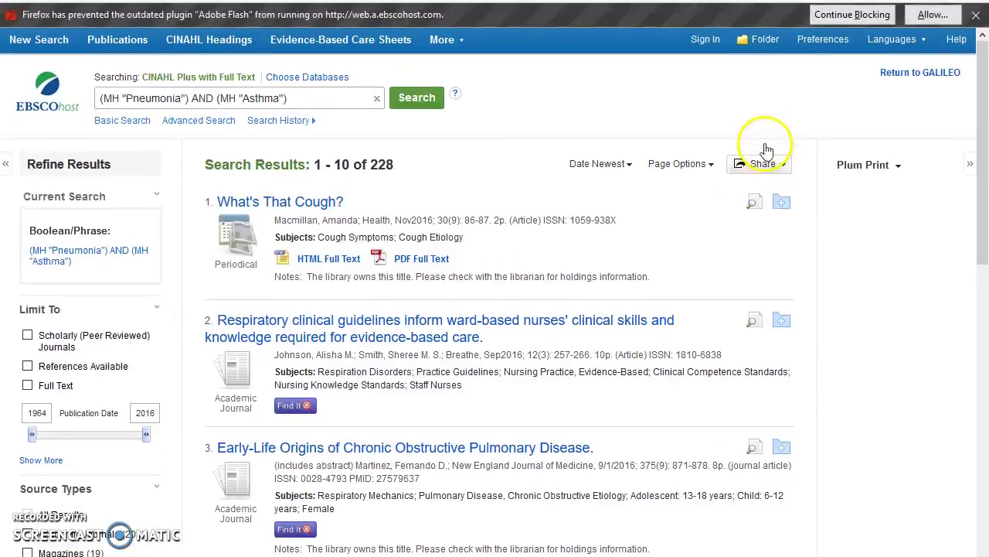
Step: Look over the heading search results and limit their publication dates to 2012 through 2016
{"action": "scroll", "coordinate": [603, 162], "scroll_direction": "down", "scroll_amount": 2}
{"action": "scroll", "coordinate": [606, 160], "scroll_direction": "up", "scroll_amount": 2}
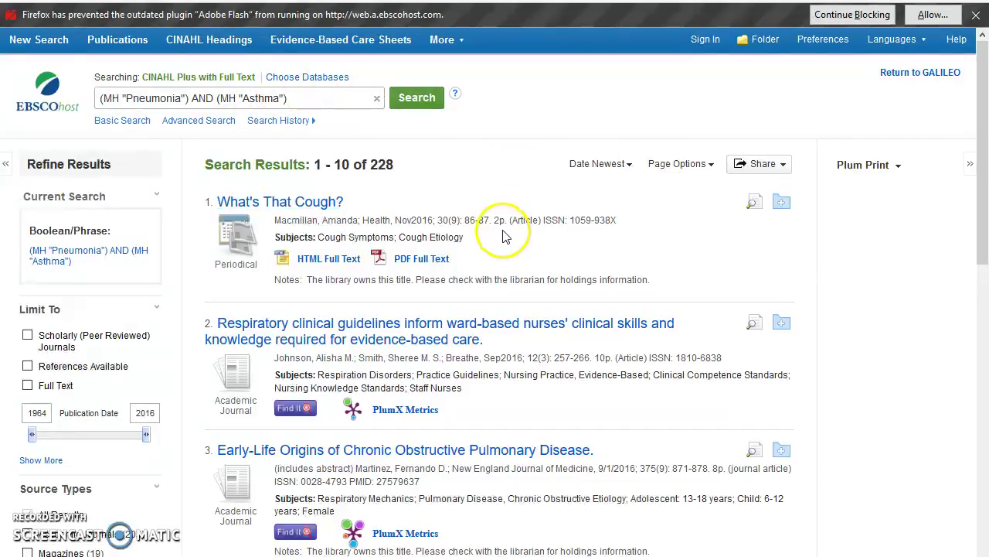
{"action": "scroll", "coordinate": [502, 236], "scroll_direction": "down", "scroll_amount": 4}
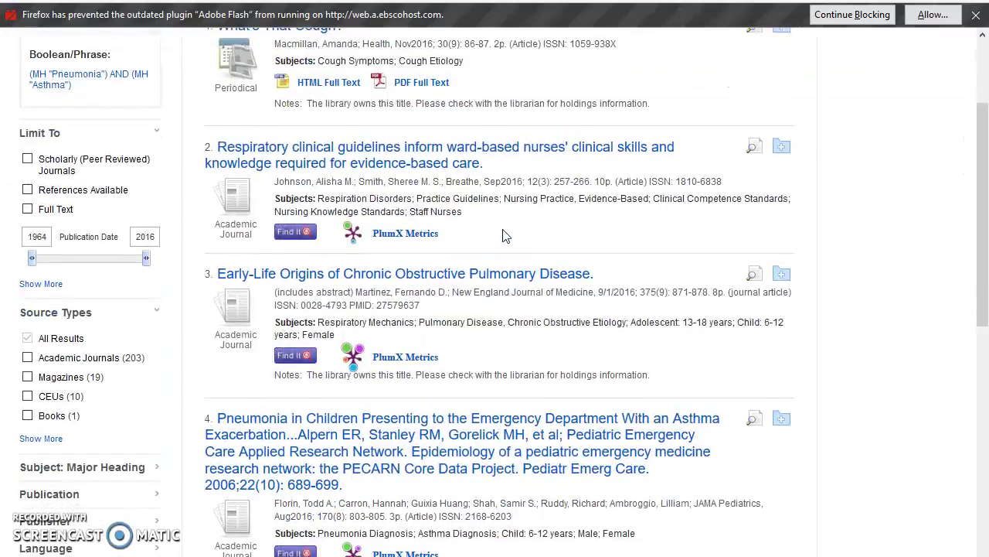
{"action": "left_click", "coordinate": [539, 230]}
{"action": "left_click", "coordinate": [33, 262]}
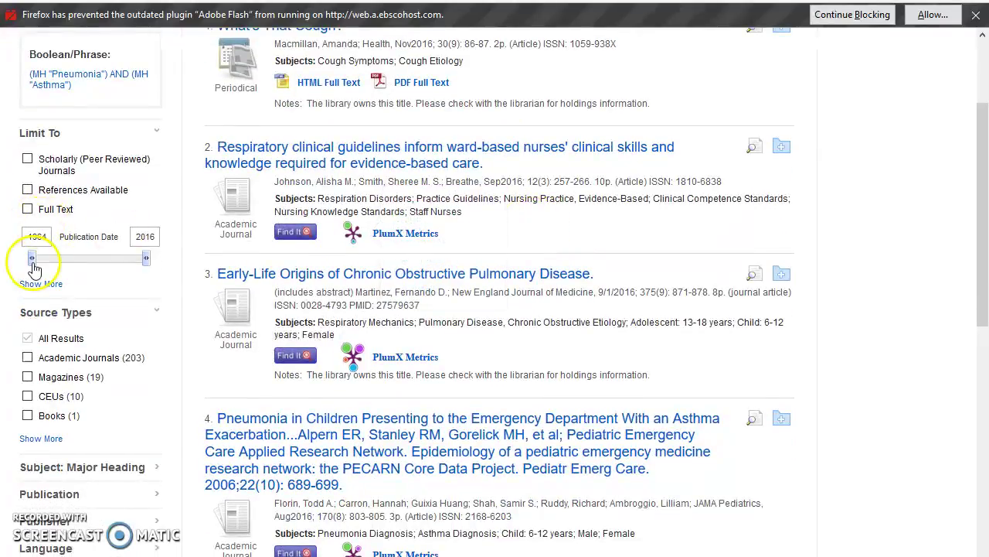
{"action": "left_click_drag", "start_coordinate": [49, 265], "coordinate": [139, 263]}
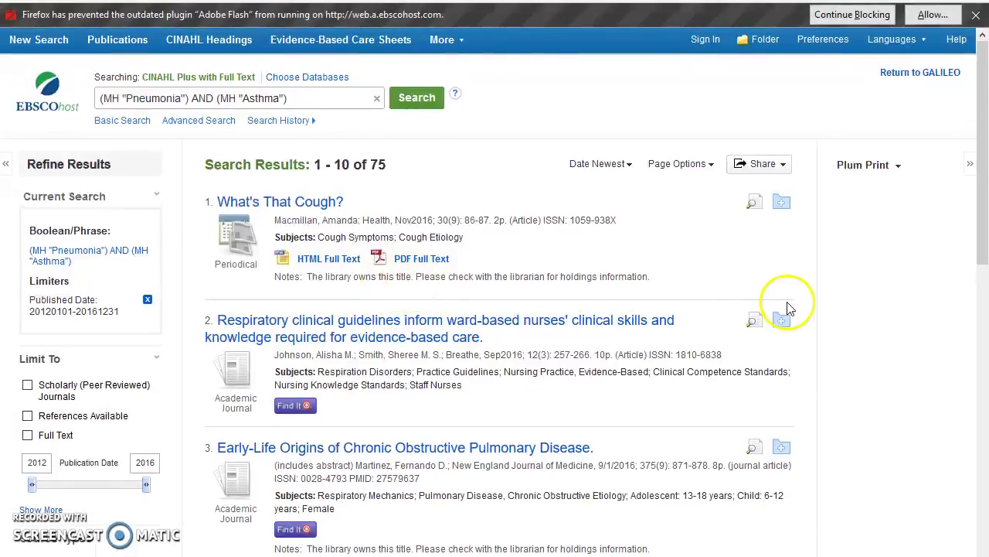
Step: Limit the results to Scholarly (Peer Reviewed) Journals and view the updated list
{"action": "left_click", "coordinate": [27, 384]}
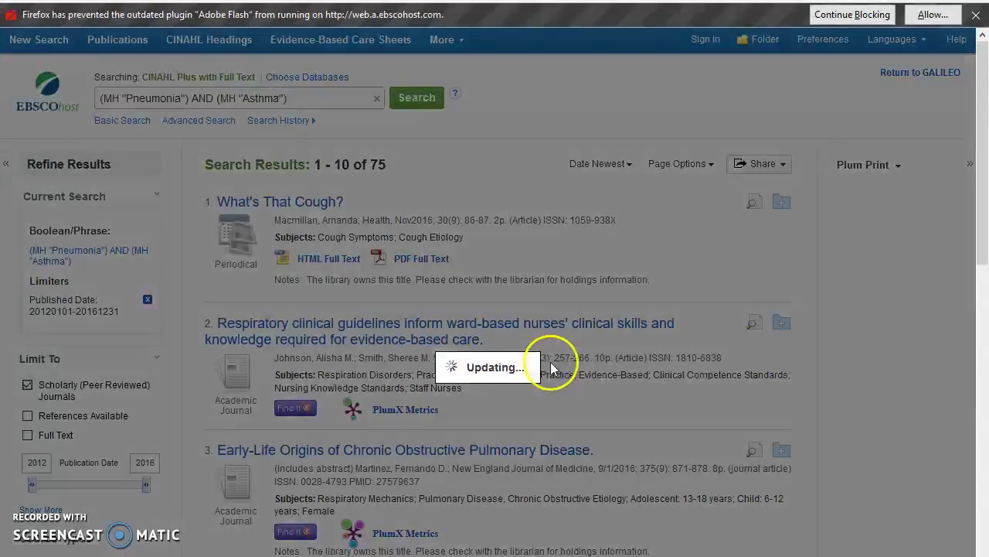
{"action": "scroll", "coordinate": [681, 286], "scroll_direction": "down", "scroll_amount": 2}
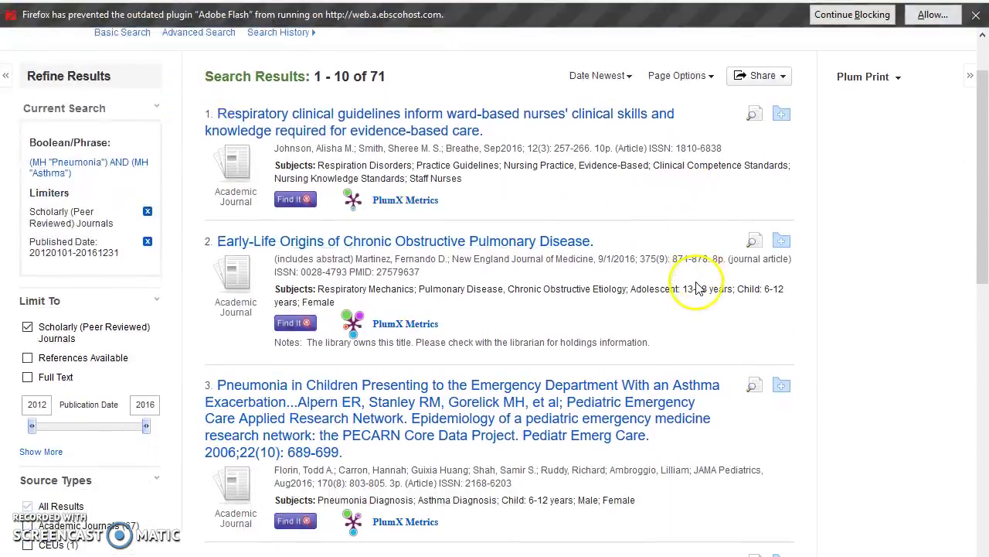
{"action": "right_click", "coordinate": [696, 286]}
{"action": "left_click", "coordinate": [698, 208]}
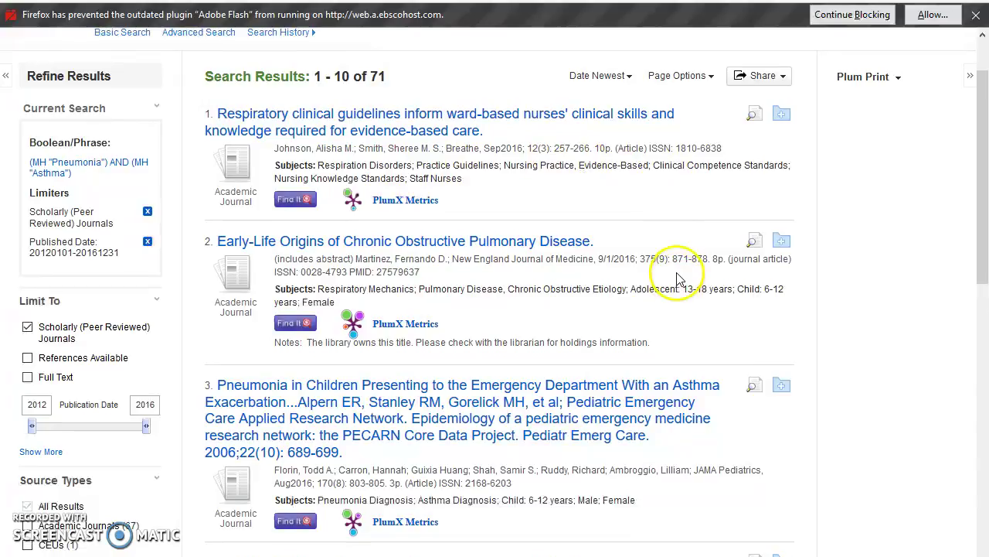
Step: Restrict the source type to Academic Journals and look over the narrowed article list
{"action": "scroll", "coordinate": [678, 271], "scroll_direction": "down", "scroll_amount": 2}
{"action": "scroll", "coordinate": [679, 274], "scroll_direction": "down", "scroll_amount": 2}
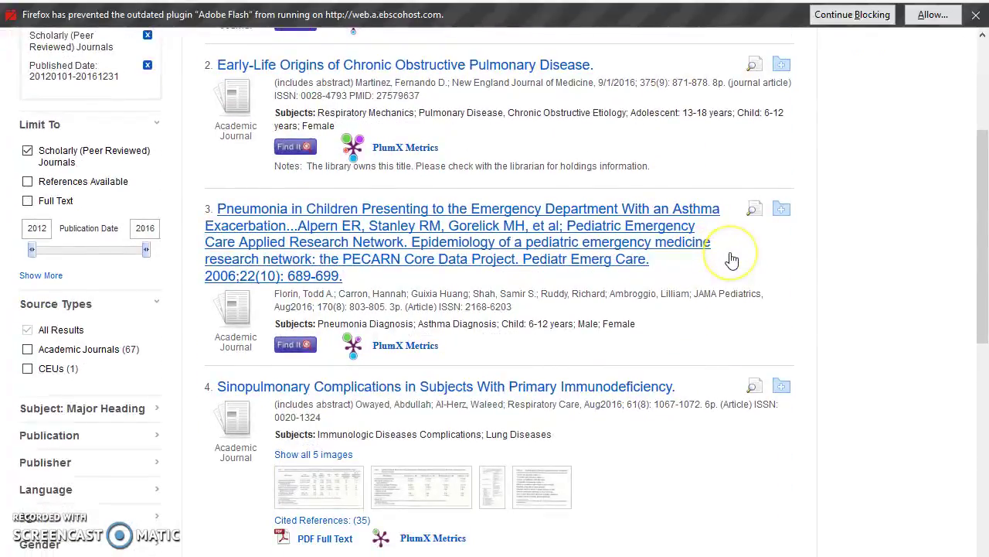
{"action": "left_click", "coordinate": [27, 350]}
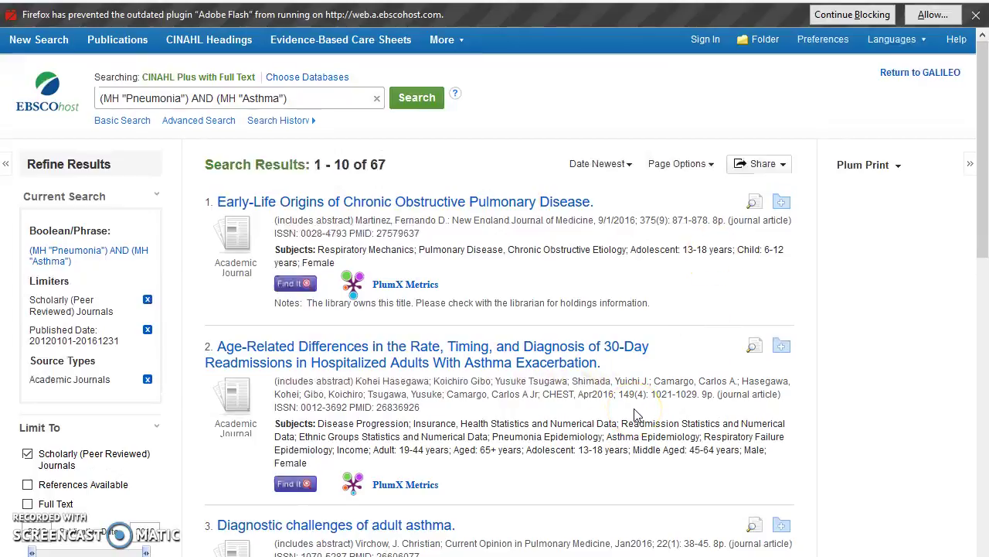
{"action": "scroll", "coordinate": [635, 415], "scroll_direction": "down", "scroll_amount": 3}
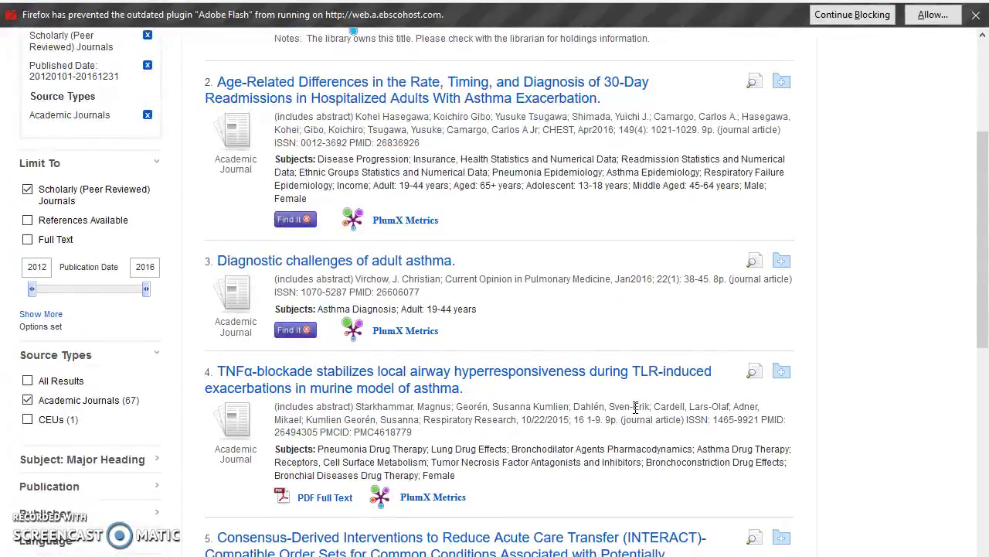
{"action": "scroll", "coordinate": [635, 408], "scroll_direction": "up", "scroll_amount": 3}
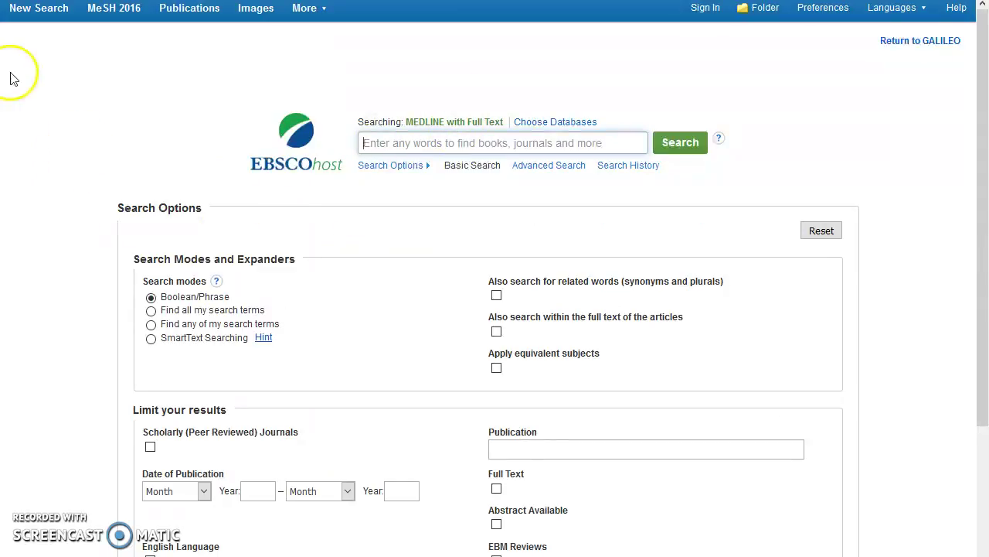
Step: Browse the MeSH 2016 headings in MEDLINE with Full Text for asthma and add the Asthma heading to the search terms
{"action": "left_click", "coordinate": [109, 16]}
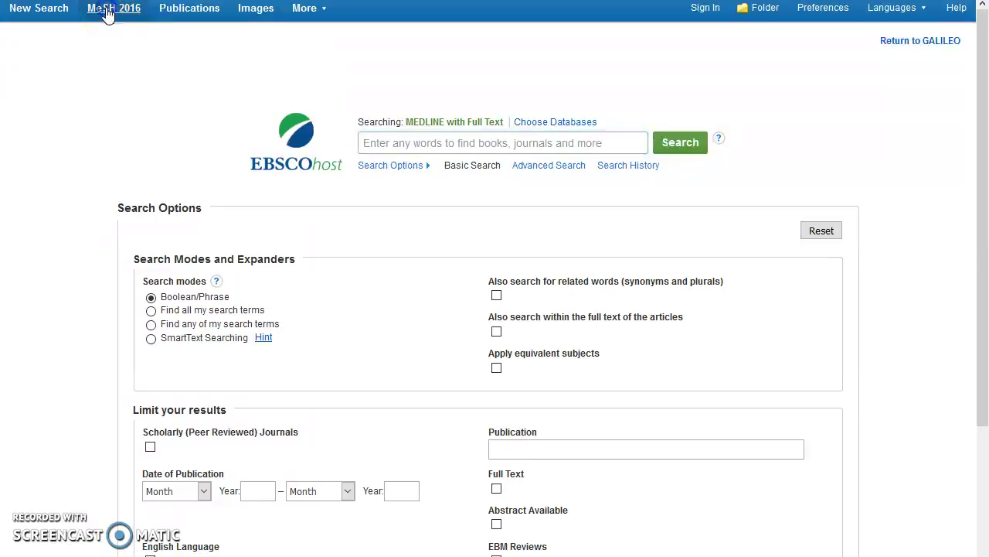
{"action": "left_click", "coordinate": [184, 182]}
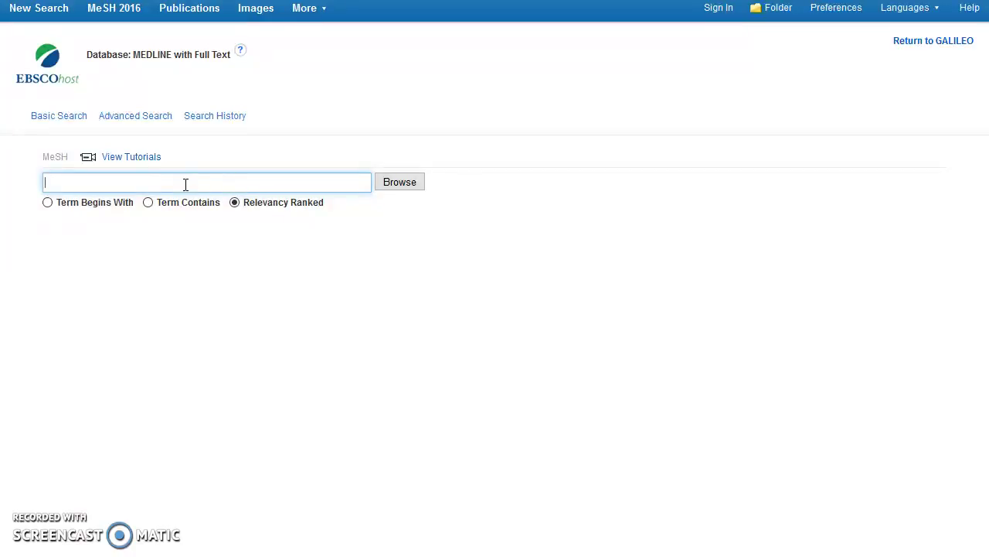
{"action": "type", "text": "asthmas"}
{"action": "key", "text": "BackSpace"}
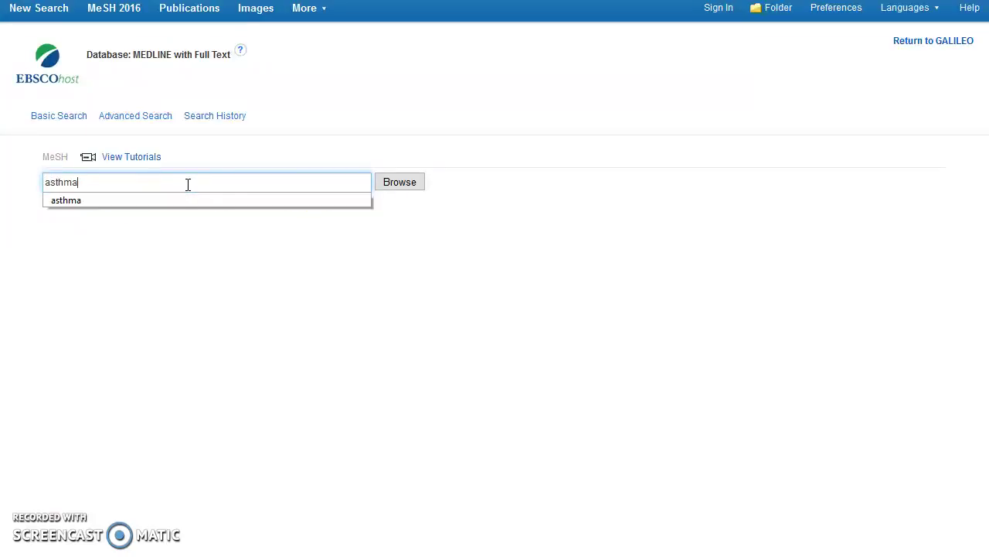
{"action": "left_click", "coordinate": [217, 194]}
{"action": "left_click", "coordinate": [394, 184]}
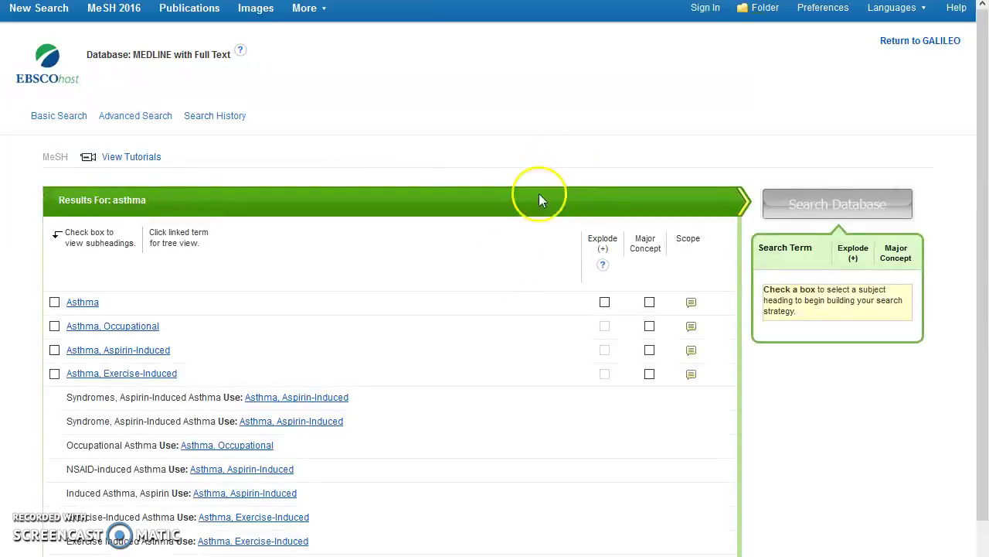
{"action": "left_click", "coordinate": [54, 302]}
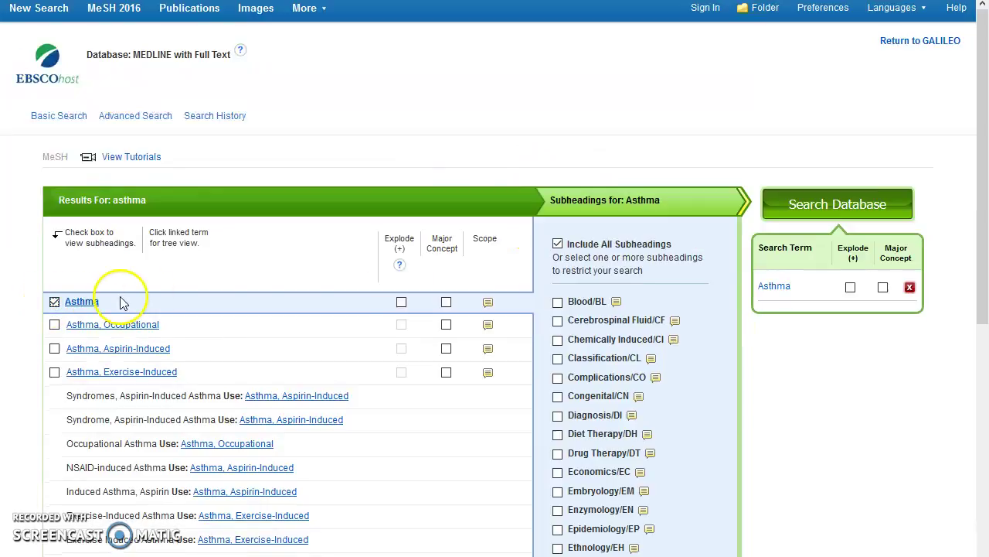
Step: Browse additional MeSH terms for pneumonia and add the Pneumonia heading to the search terms
{"action": "scroll", "coordinate": [353, 303], "scroll_direction": "down", "scroll_amount": 3}
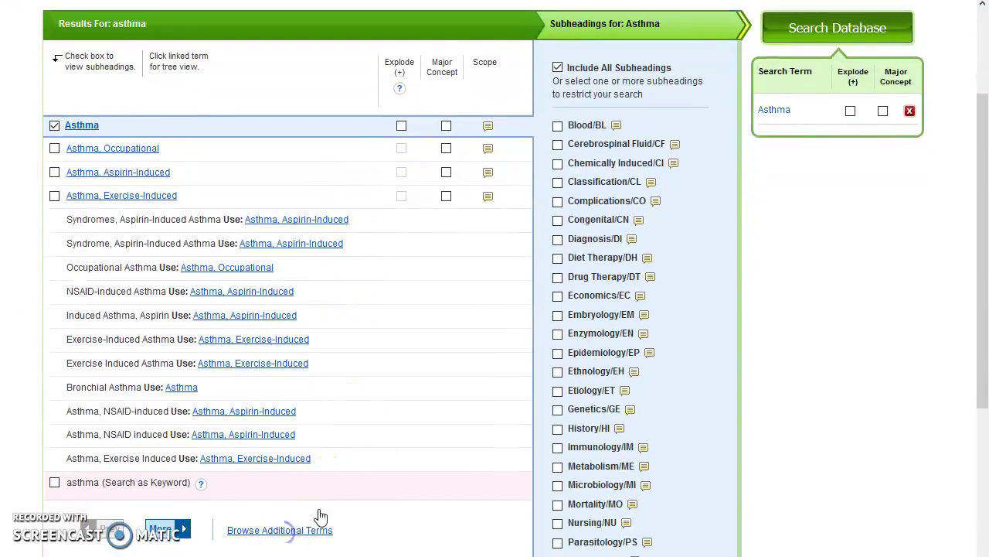
{"action": "left_click", "coordinate": [320, 529]}
{"action": "left_click", "coordinate": [101, 185]}
{"action": "type", "text": "p"}
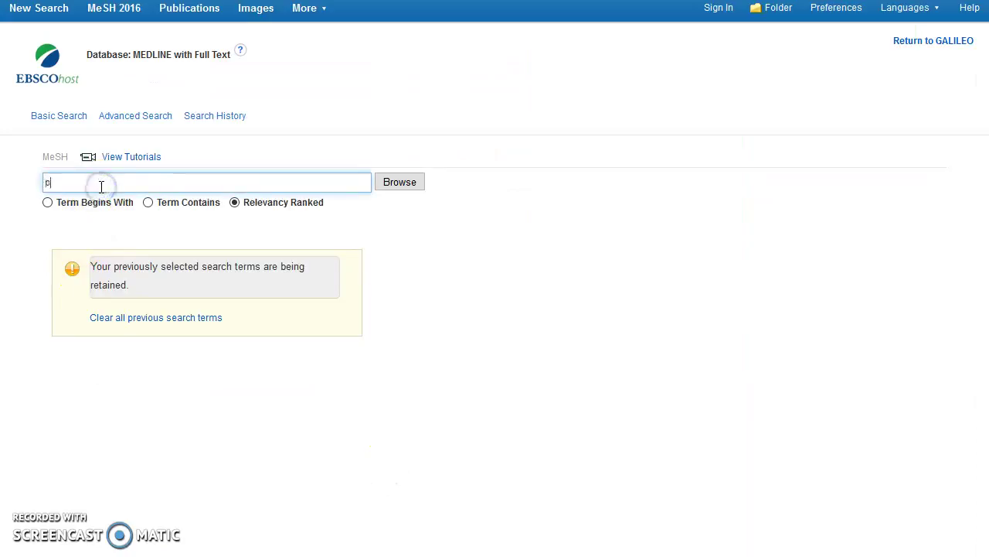
{"action": "left_click", "coordinate": [110, 200]}
{"action": "left_click", "coordinate": [418, 182]}
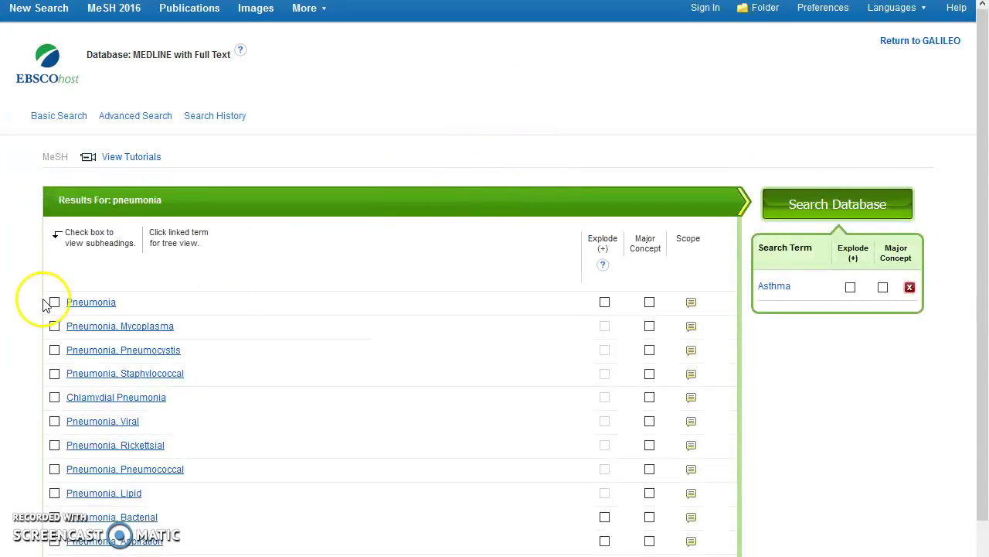
{"action": "left_click", "coordinate": [54, 301]}
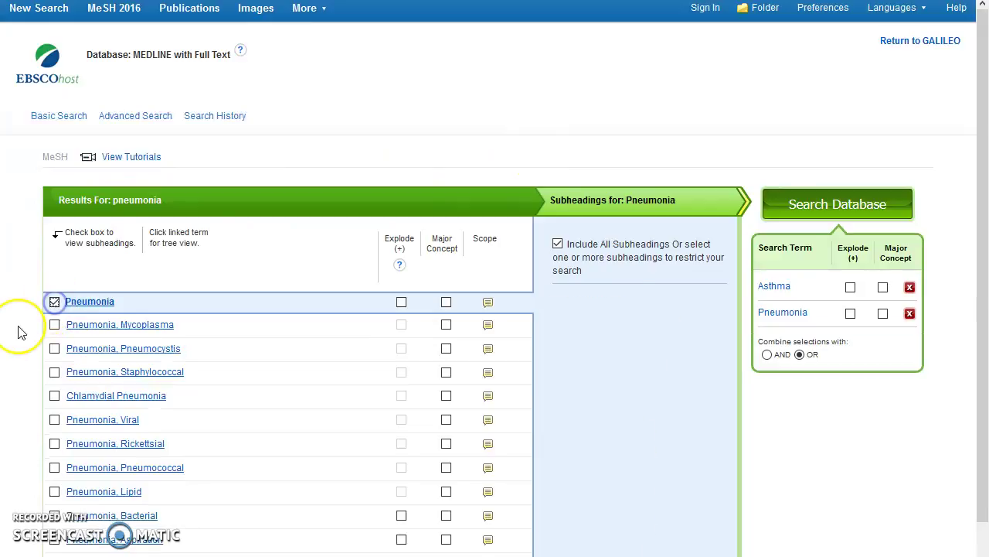
Step: Combine the Asthma and Pneumonia headings with AND and search the database
{"action": "scroll", "coordinate": [20, 333], "scroll_direction": "down", "scroll_amount": 3}
{"action": "scroll", "coordinate": [19, 332], "scroll_direction": "up", "scroll_amount": 2}
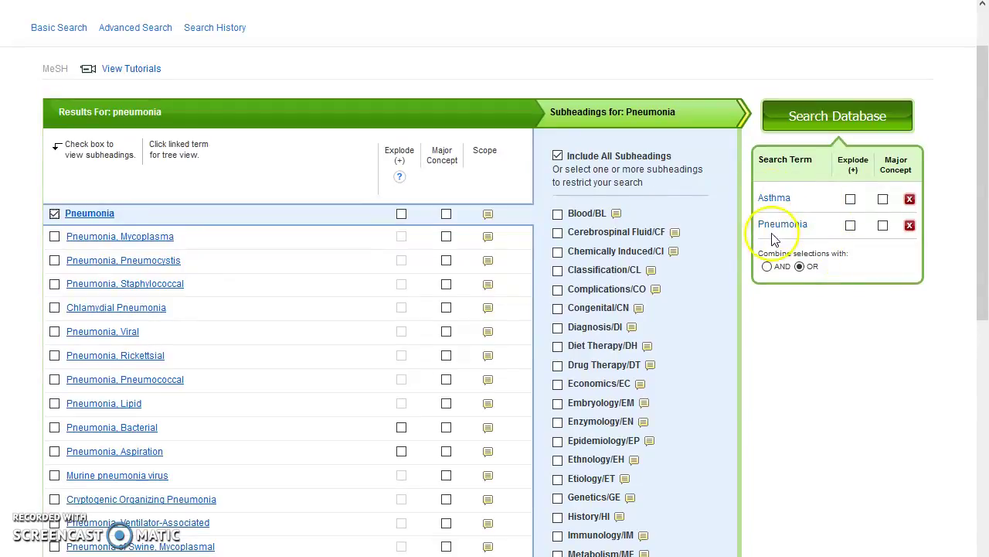
{"action": "left_click", "coordinate": [767, 266]}
{"action": "left_click", "coordinate": [834, 117]}
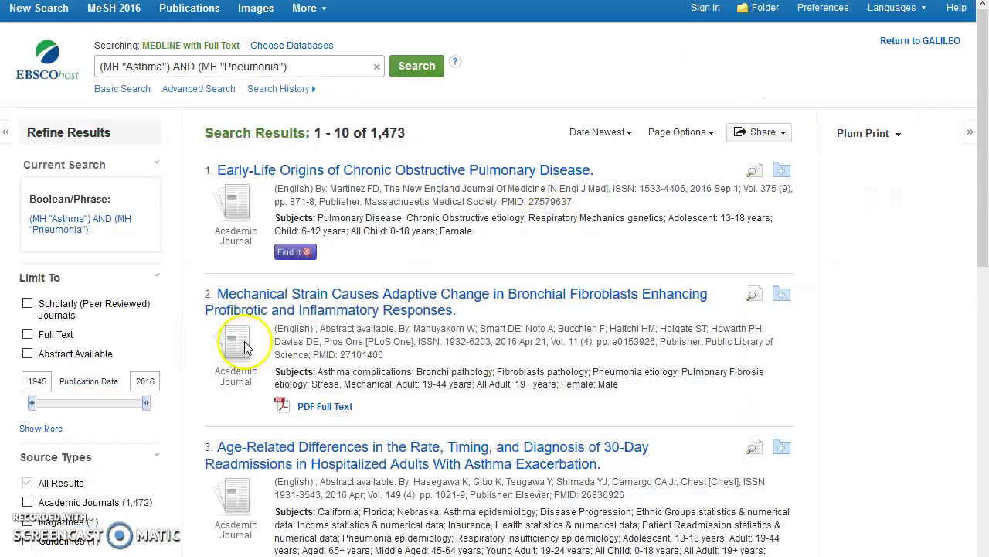
Step: Limit the results to publication dates 2012 through 2016, Academic Journals, and Scholarly (Peer Reviewed) Journals
{"action": "left_click_drag", "start_coordinate": [34, 403], "coordinate": [131, 410]}
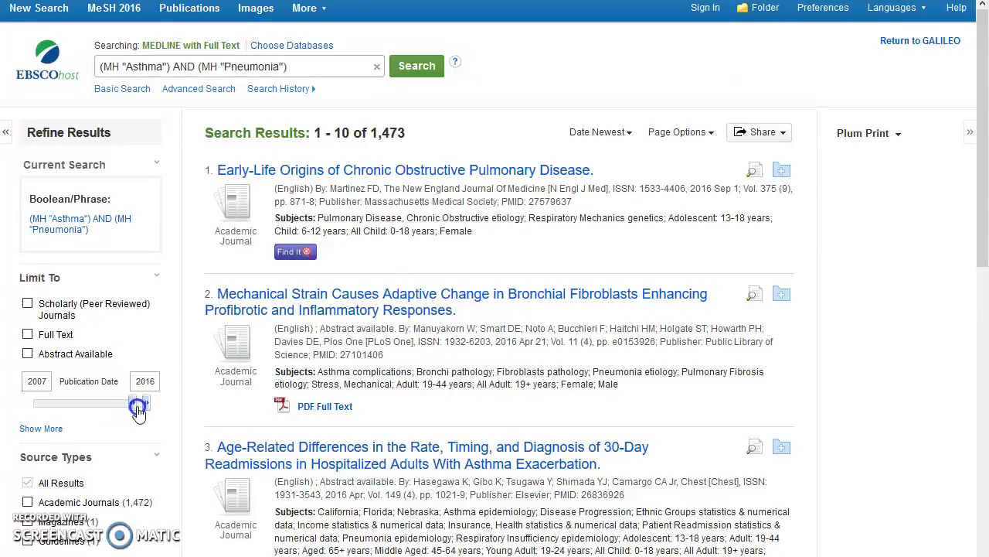
{"action": "left_click_drag", "start_coordinate": [145, 411], "coordinate": [147, 410]}
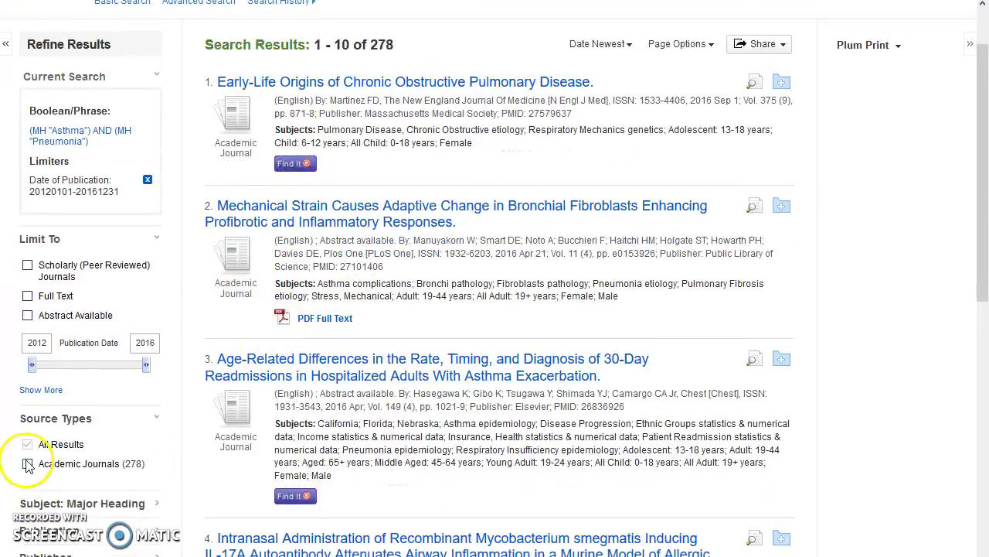
{"action": "left_click", "coordinate": [28, 464]}
{"action": "scroll", "coordinate": [232, 310], "scroll_direction": "down", "scroll_amount": 3}
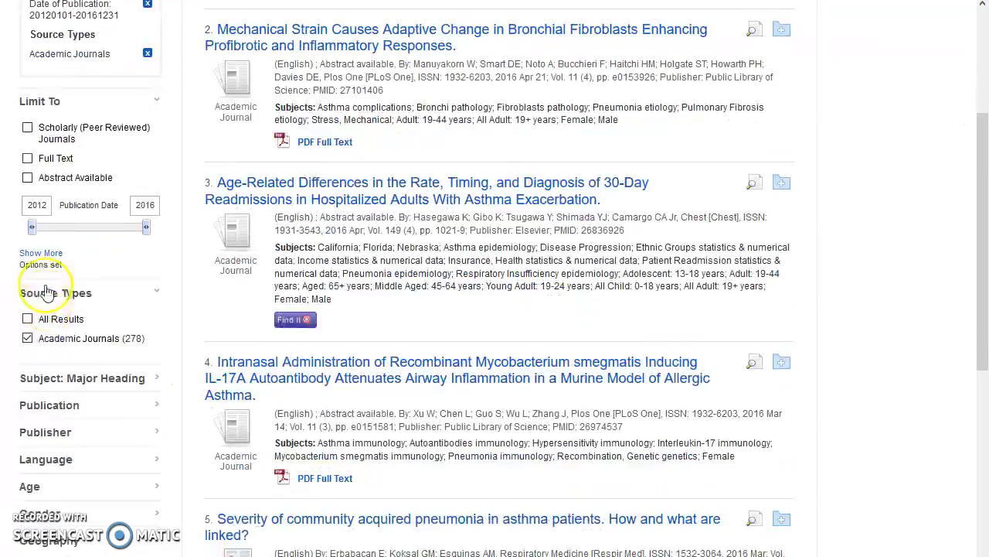
{"action": "left_click", "coordinate": [27, 128]}
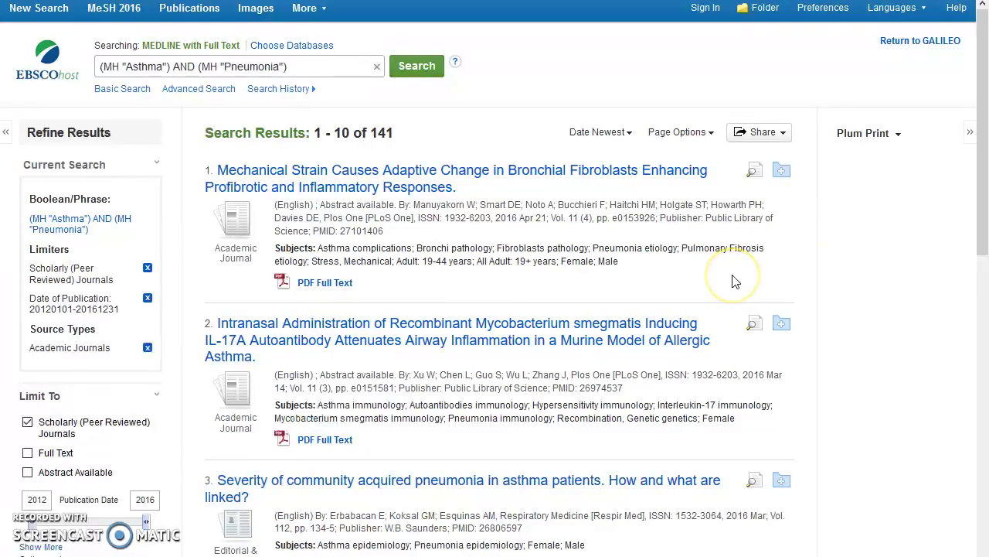
Step: Try adding the keyword hospital after the Asthma AND Pneumonia headings and run the search
{"action": "left_click", "coordinate": [301, 71]}
{"action": "type", "text": "host"}
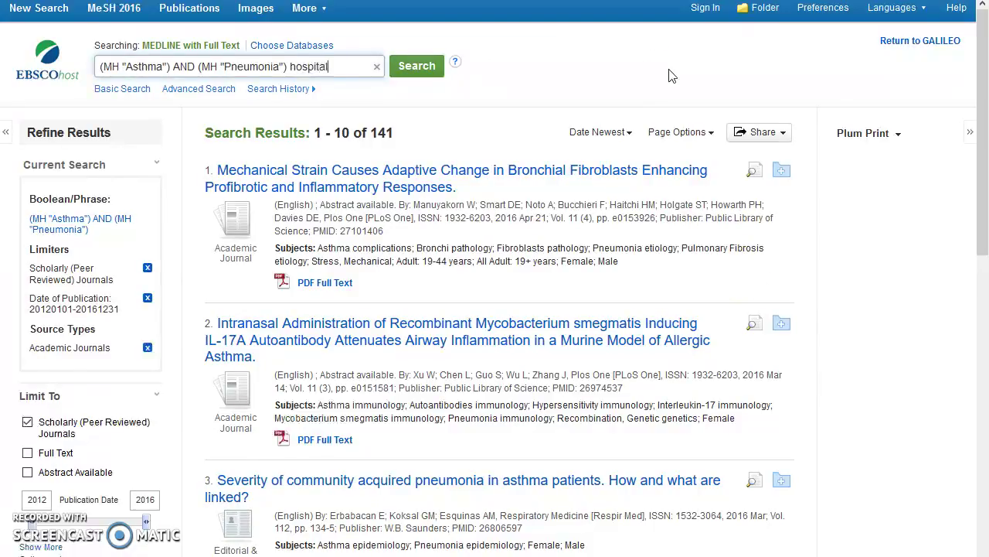
{"action": "key", "text": "Return"}
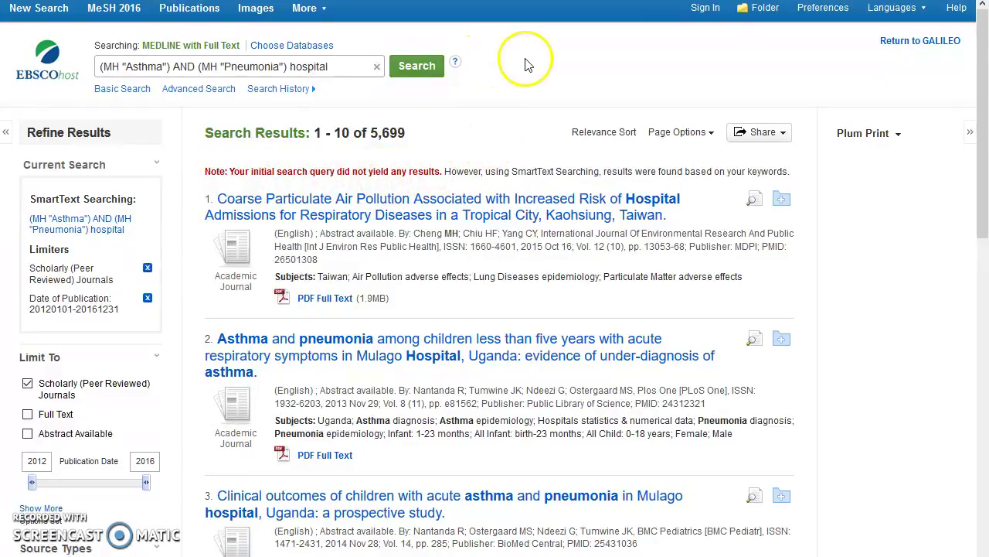
Step: Start a new MeSH heading search by browsing for asthma and selecting the Asthma heading
{"action": "left_click", "coordinate": [160, 183]}
{"action": "left_click", "coordinate": [162, 197]}
{"action": "left_click", "coordinate": [378, 186]}
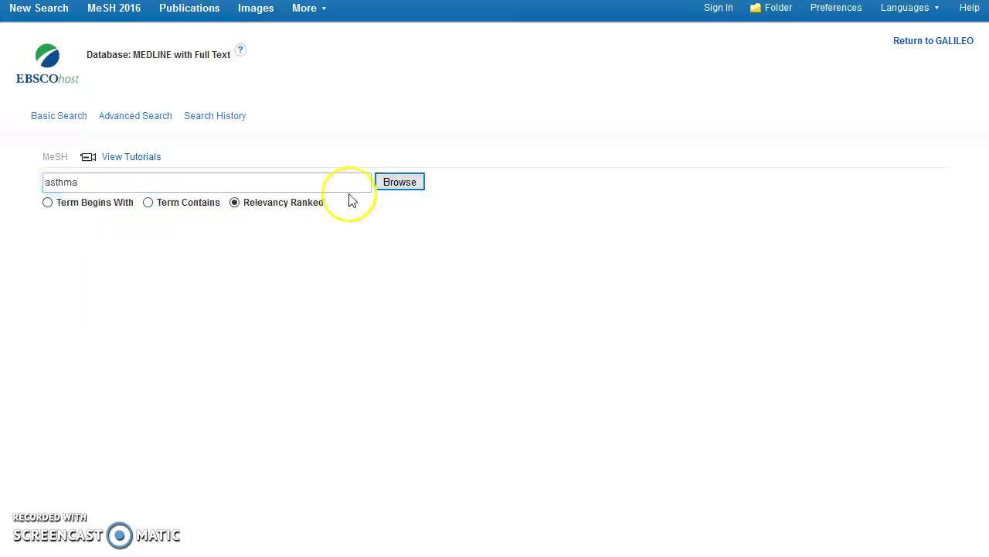
{"action": "left_click", "coordinate": [54, 301]}
Step: Browse additional terms for pneumonia and select the Pneumonia heading alongside Asthma
{"action": "scroll", "coordinate": [31, 340], "scroll_direction": "down", "scroll_amount": 3}
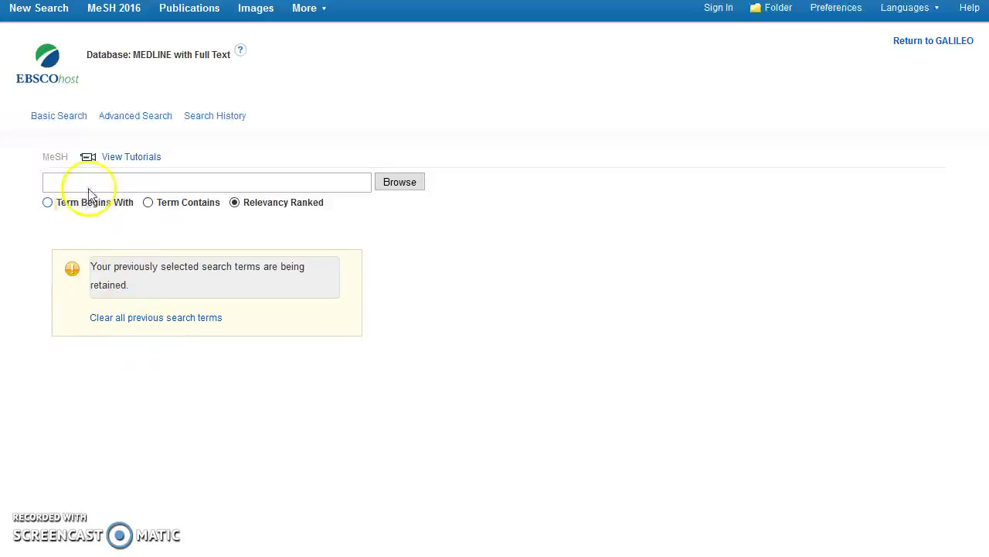
{"action": "left_click", "coordinate": [90, 183]}
{"action": "left_click", "coordinate": [97, 215]}
{"action": "left_click", "coordinate": [400, 182]}
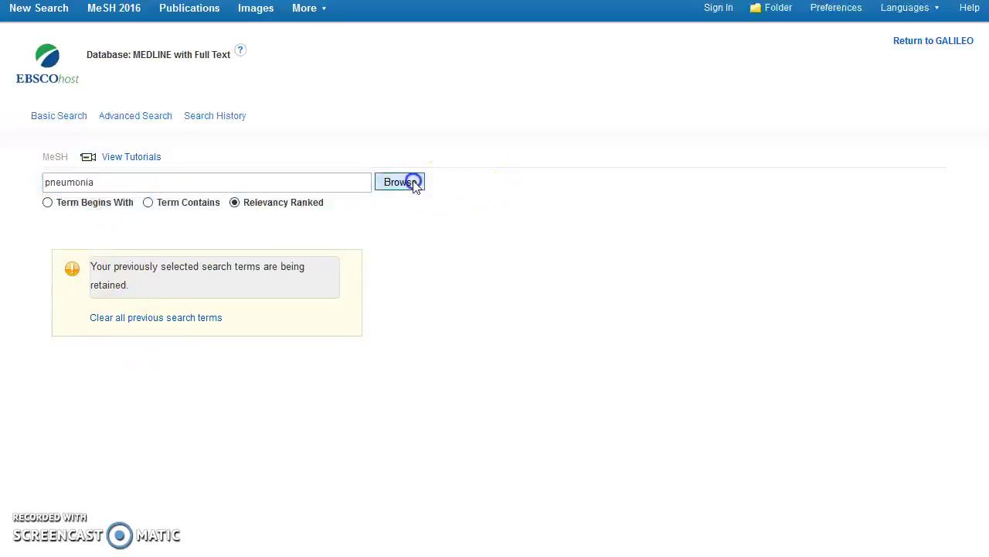
{"action": "left_click", "coordinate": [54, 302]}
Step: Browse the additional MeSH terms for hospital and open the tree view for Hospitals
{"action": "scroll", "coordinate": [316, 337], "scroll_direction": "down", "scroll_amount": 3}
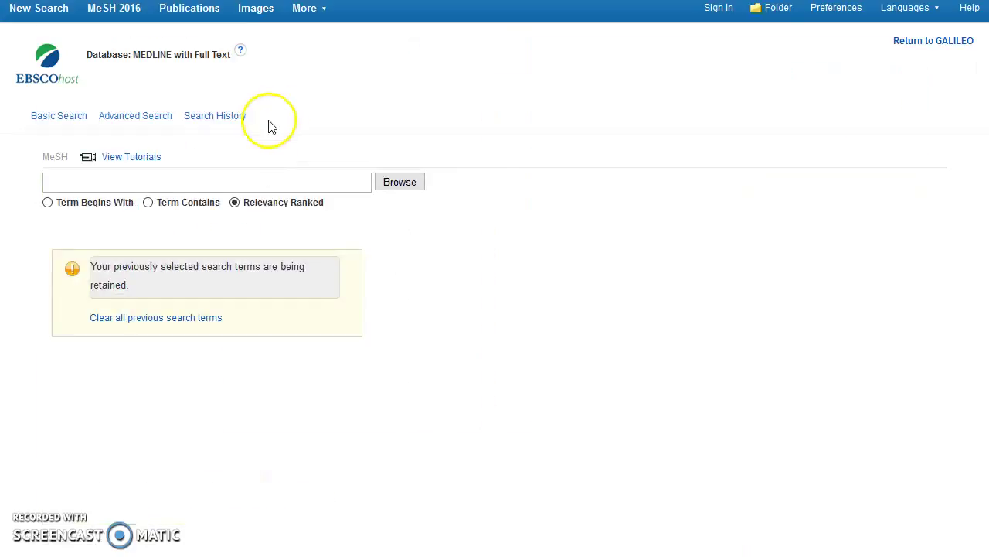
{"action": "left_click", "coordinate": [185, 180]}
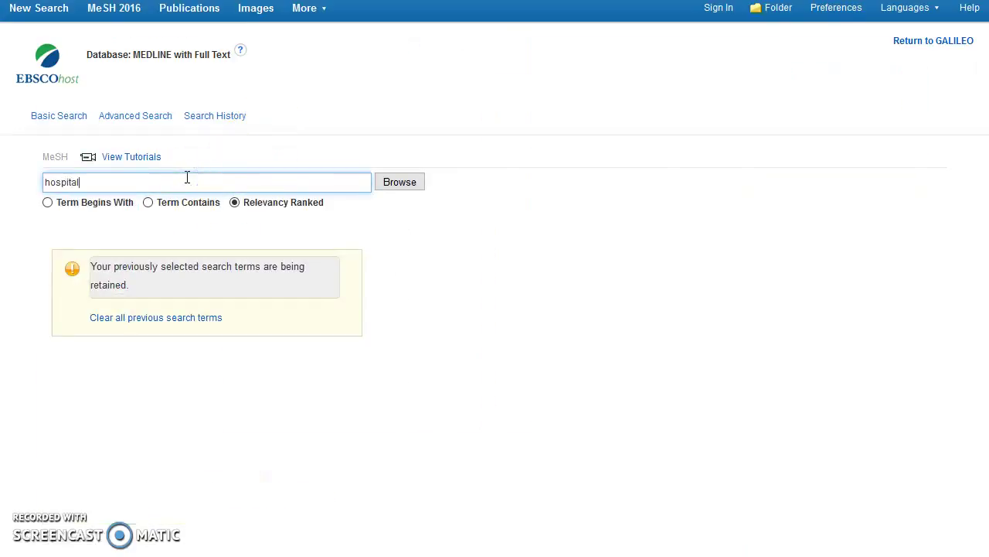
{"action": "left_click", "coordinate": [416, 184]}
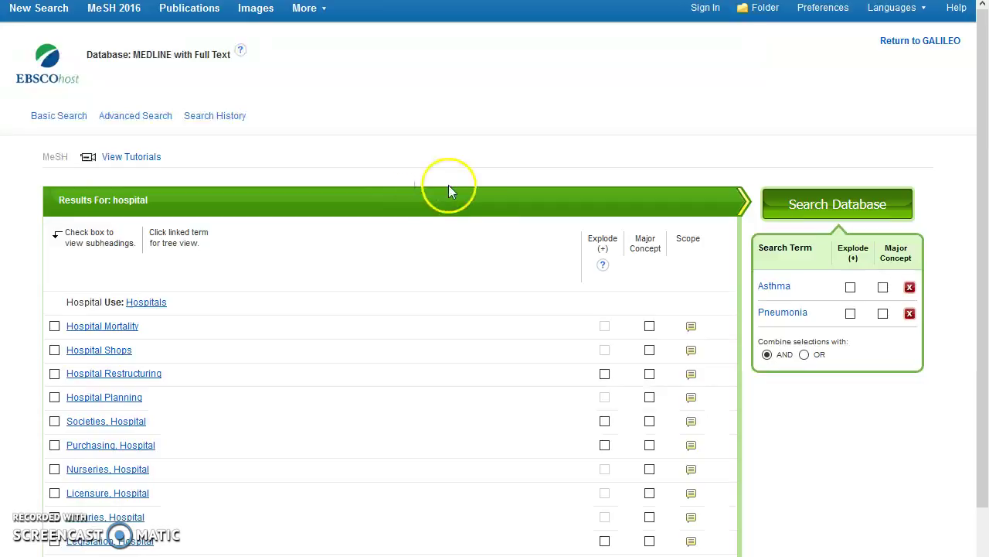
{"action": "scroll", "coordinate": [21, 324], "scroll_direction": "down", "scroll_amount": 1}
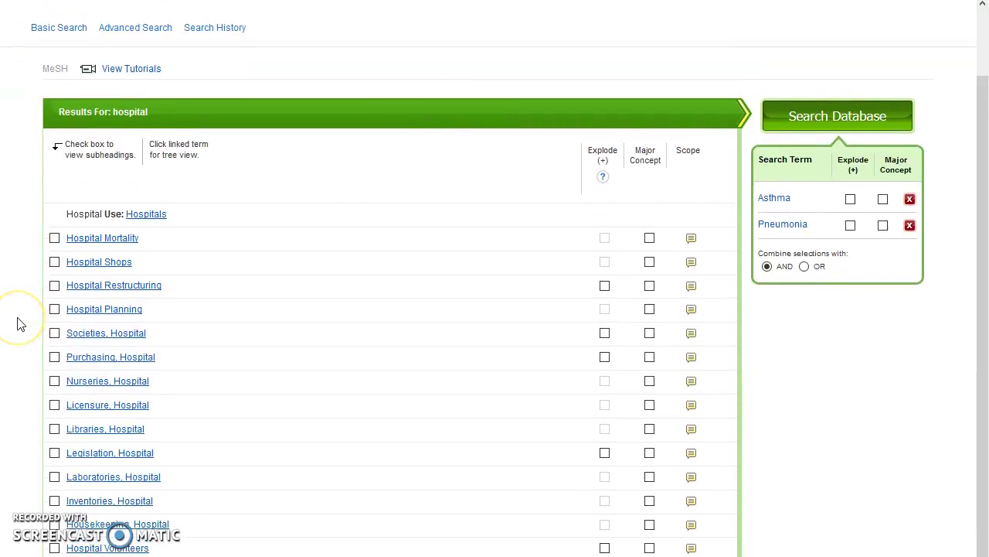
{"action": "scroll", "coordinate": [21, 324], "scroll_direction": "down", "scroll_amount": 1}
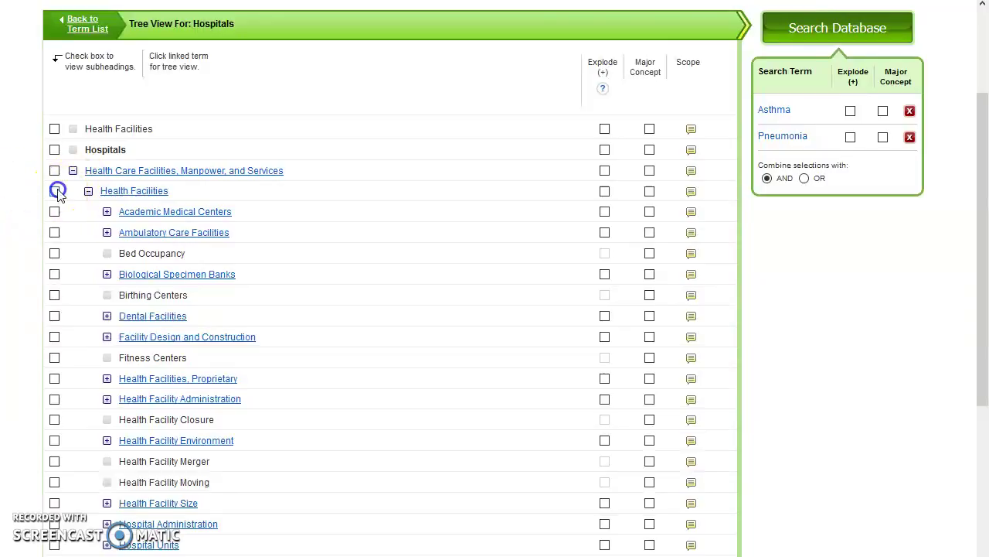
Step: Add the Health Facilities and Hospitals headings from the tree, and remove Health Facilities from the search terms
{"action": "left_click", "coordinate": [55, 191]}
{"action": "scroll", "coordinate": [7, 220], "scroll_direction": "down", "scroll_amount": 3}
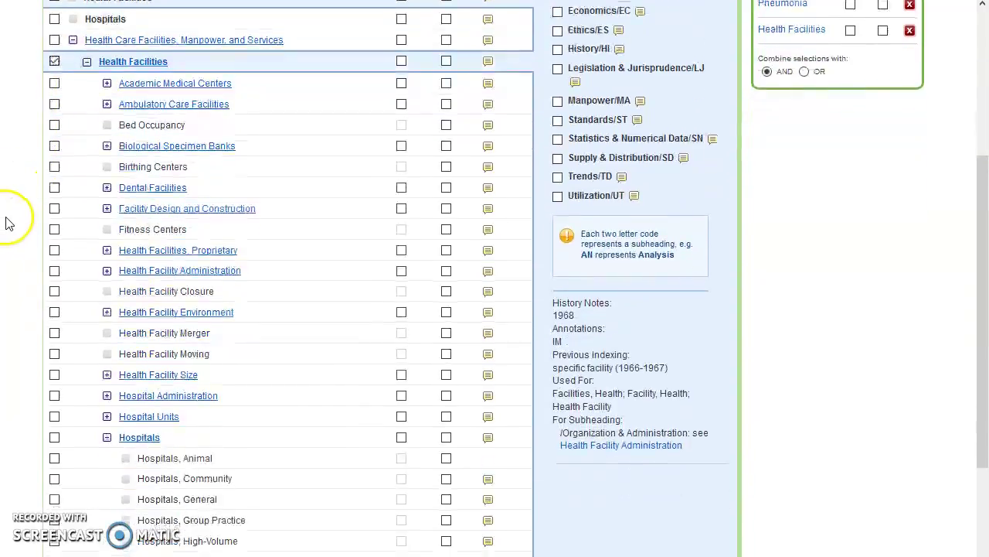
{"action": "left_click", "coordinate": [54, 308]}
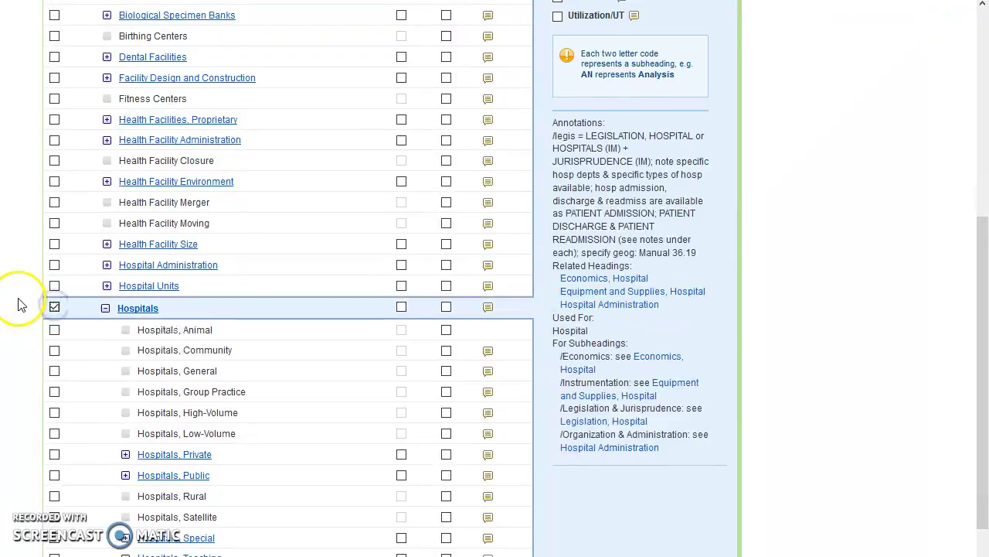
{"action": "scroll", "coordinate": [20, 303], "scroll_direction": "down", "scroll_amount": 4}
{"action": "scroll", "coordinate": [711, 245], "scroll_direction": "up", "scroll_amount": 7}
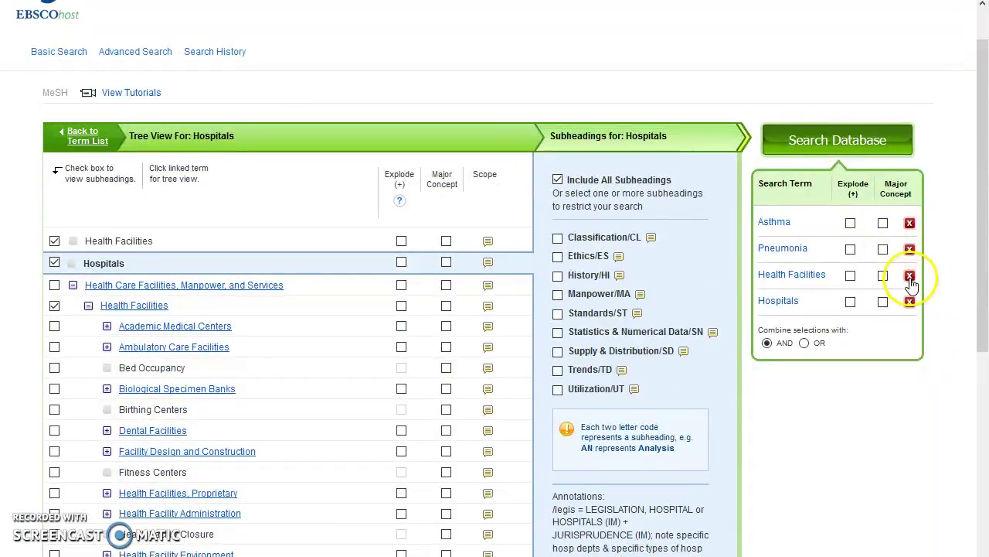
{"action": "left_click", "coordinate": [909, 276]}
Step: Search the database for Asthma, Pneumonia and Hospitals combined with AND, and look over the result list
{"action": "left_click", "coordinate": [838, 141]}
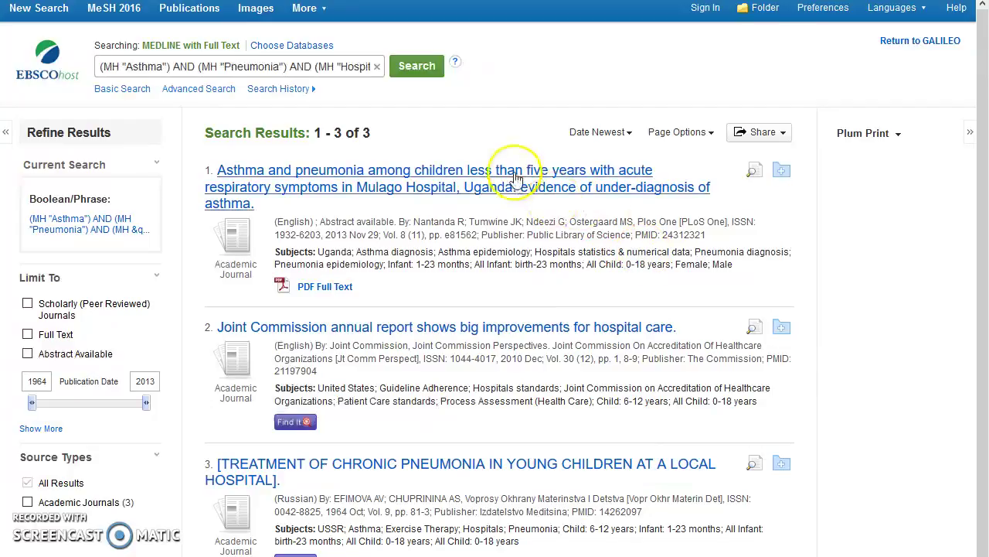
{"action": "scroll", "coordinate": [773, 313], "scroll_direction": "down", "scroll_amount": 3}
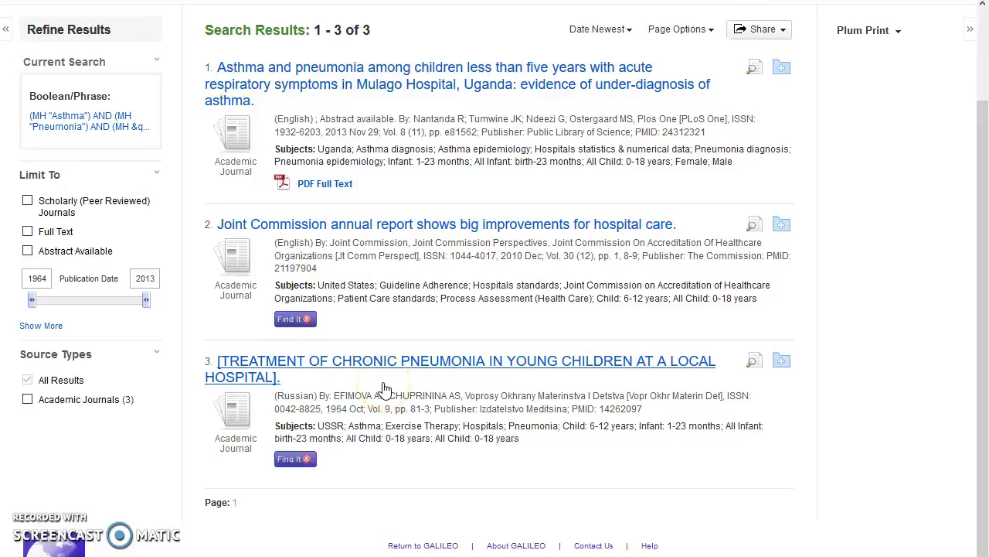
{"action": "scroll", "coordinate": [982, 296], "scroll_direction": "up", "scroll_amount": 2}
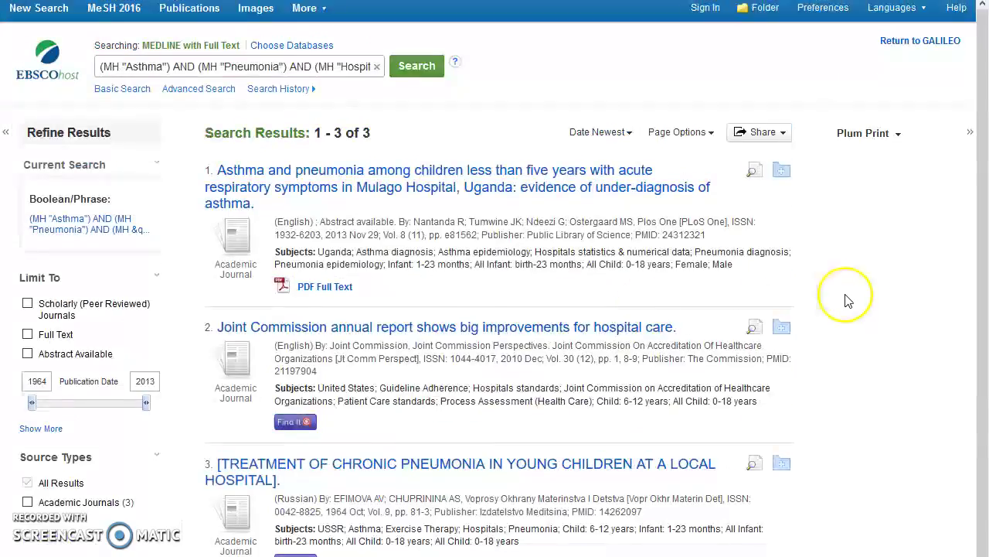
Step: Open the advanced search options for the current query and limit the results' Language to English
{"action": "left_click", "coordinate": [205, 90]}
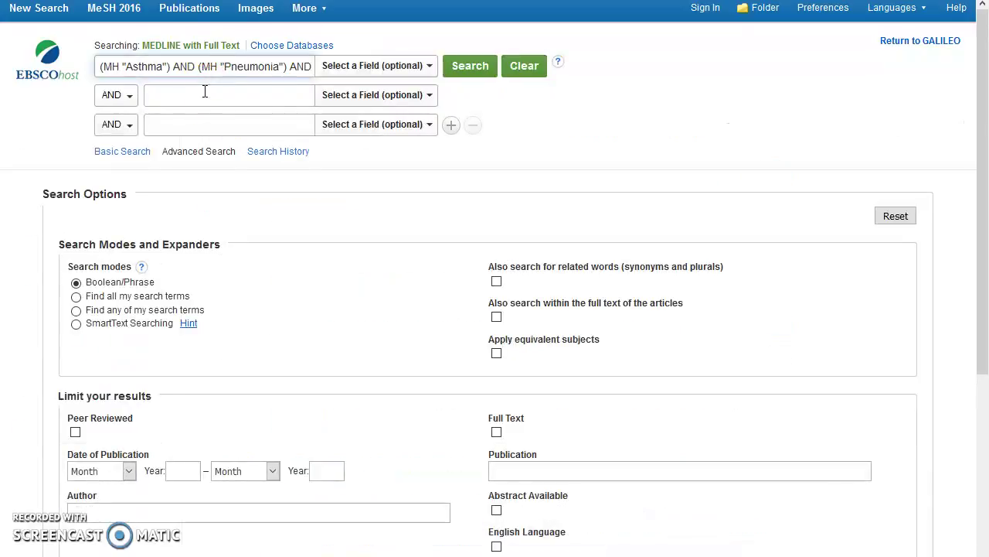
{"action": "scroll", "coordinate": [442, 299], "scroll_direction": "down", "scroll_amount": 5}
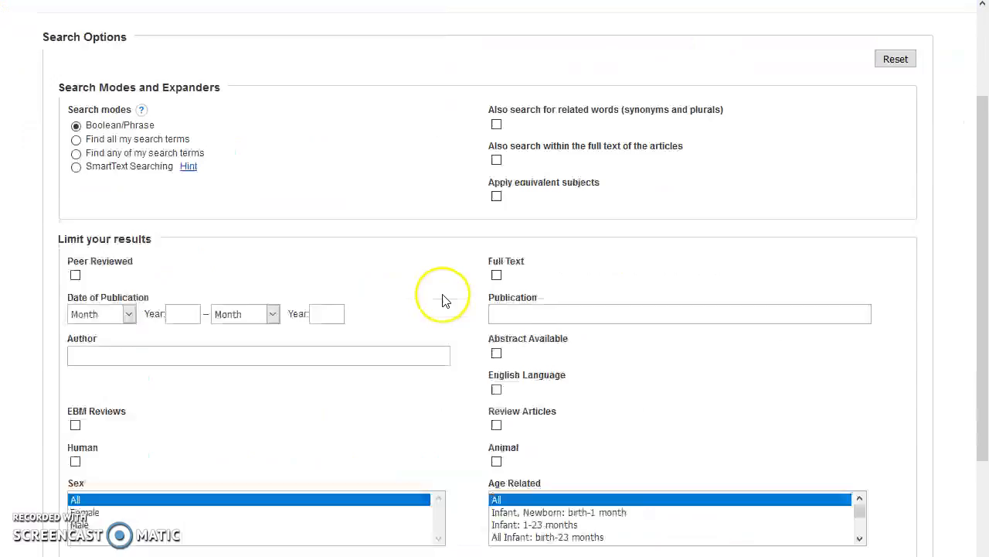
{"action": "scroll", "coordinate": [444, 299], "scroll_direction": "up", "scroll_amount": 2}
{"action": "scroll", "coordinate": [442, 300], "scroll_direction": "down", "scroll_amount": 5}
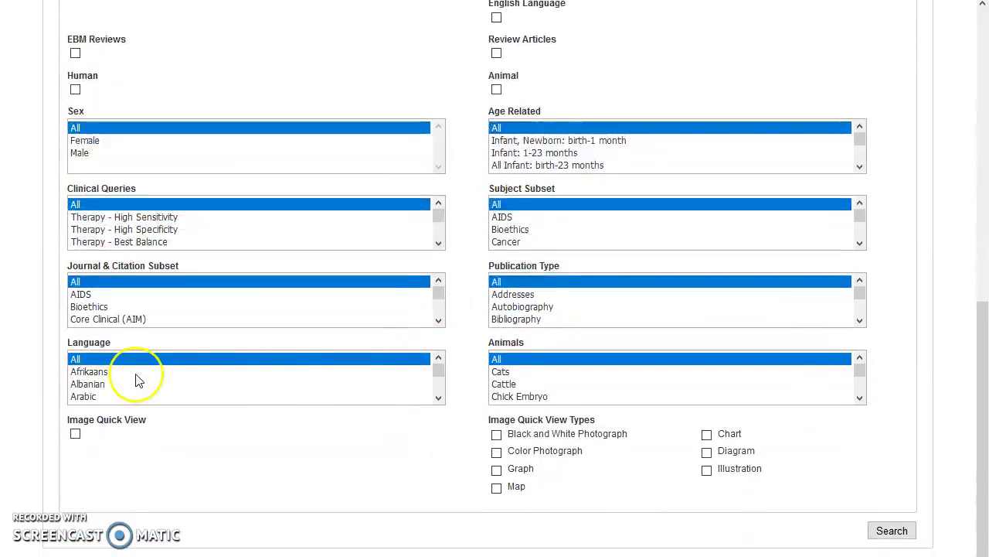
{"action": "scroll", "coordinate": [132, 379], "scroll_direction": "down", "scroll_amount": 4}
{"action": "left_click", "coordinate": [108, 375]}
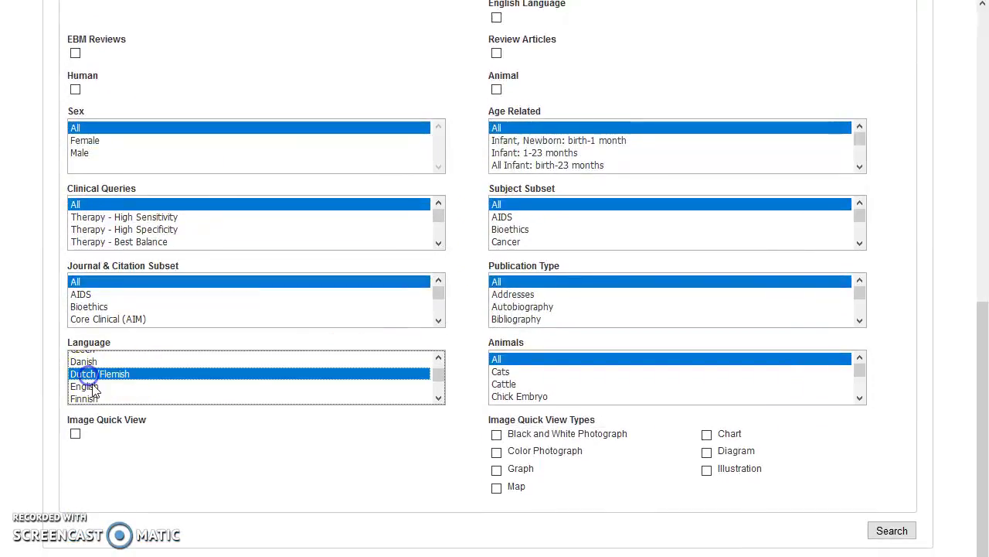
{"action": "left_click", "coordinate": [97, 385]}
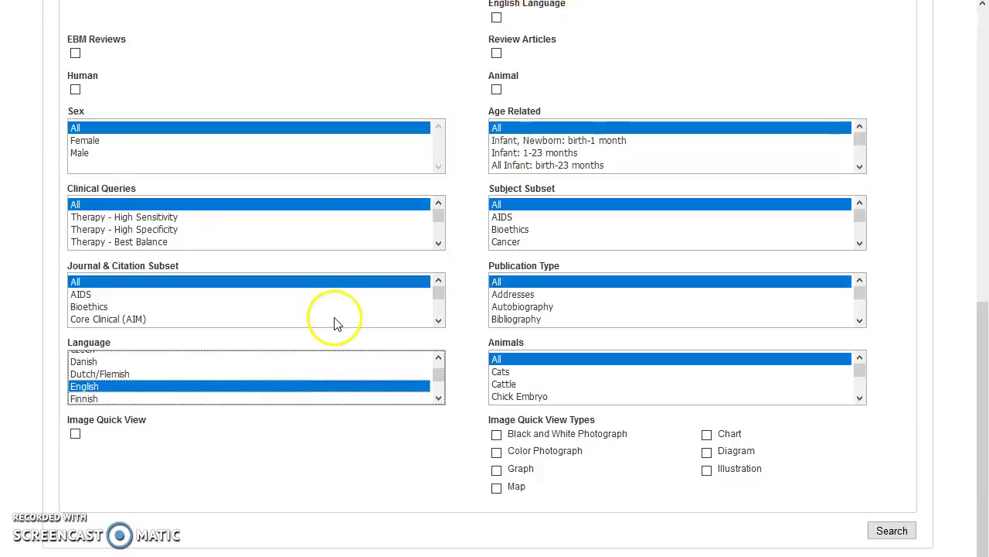
Step: Look through the Age Related limiter's age groups and turn on the English Language limiter
{"action": "scroll", "coordinate": [746, 234], "scroll_direction": "up", "scroll_amount": 3}
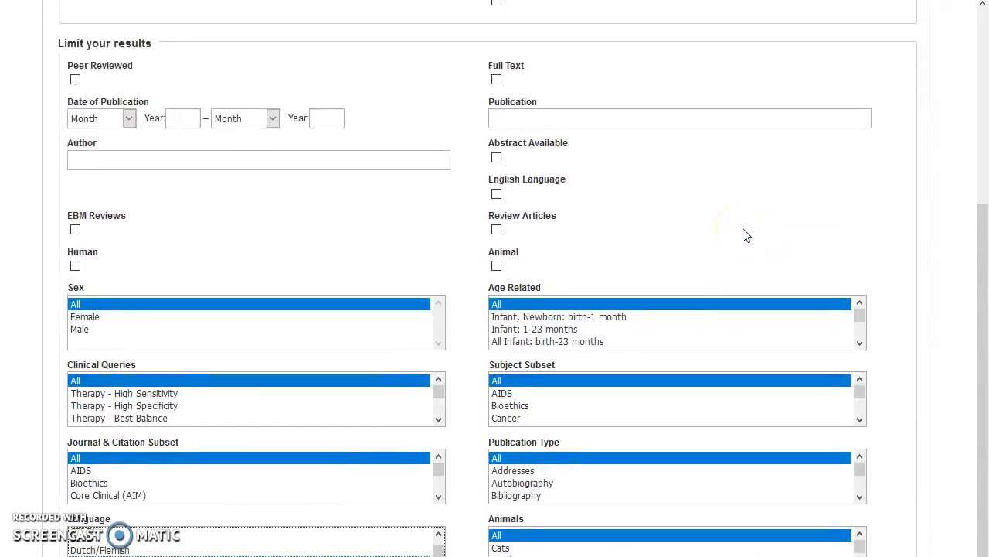
{"action": "scroll", "coordinate": [746, 234], "scroll_direction": "down", "scroll_amount": 1}
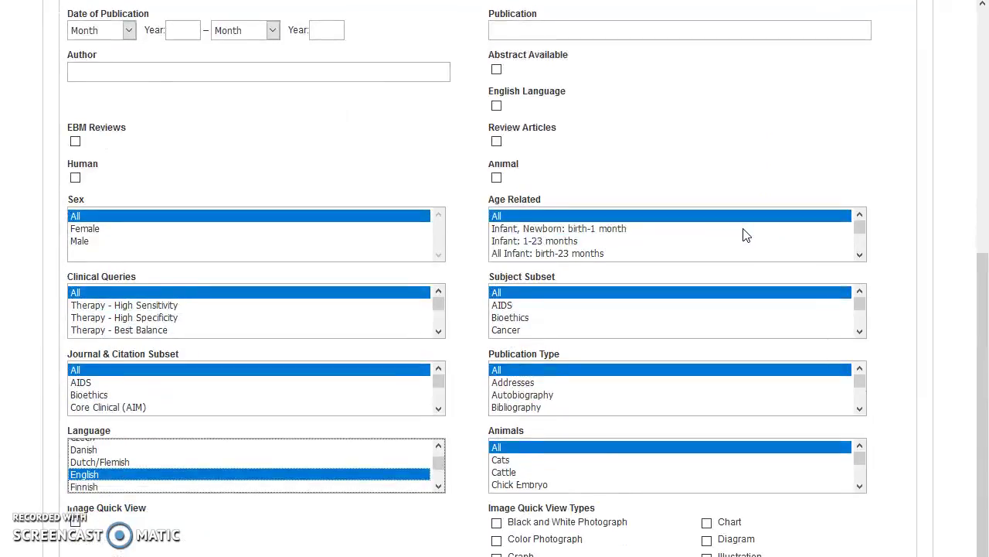
{"action": "scroll", "coordinate": [746, 235], "scroll_direction": "down", "scroll_amount": 4}
{"action": "scroll", "coordinate": [879, 252], "scroll_direction": "down", "scroll_amount": 1}
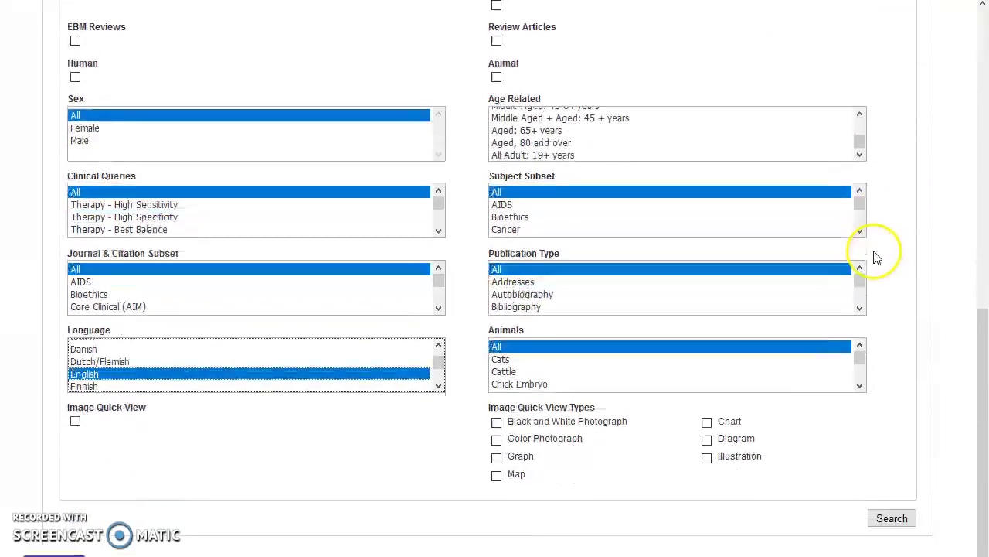
{"action": "scroll", "coordinate": [874, 250], "scroll_direction": "up", "scroll_amount": 3}
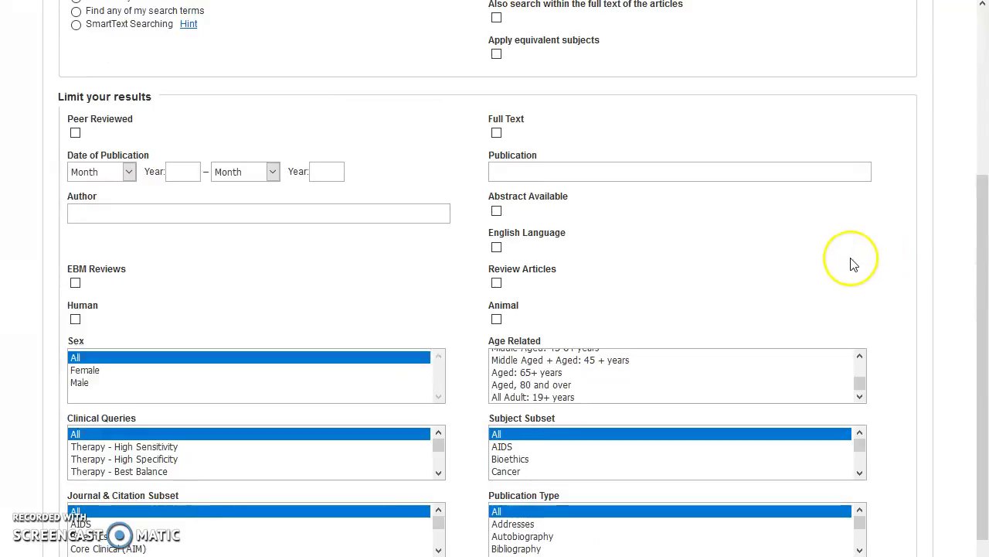
{"action": "scroll", "coordinate": [853, 264], "scroll_direction": "up", "scroll_amount": 2}
{"action": "scroll", "coordinate": [854, 264], "scroll_direction": "up", "scroll_amount": 1}
{"action": "scroll", "coordinate": [853, 260], "scroll_direction": "down", "scroll_amount": 4}
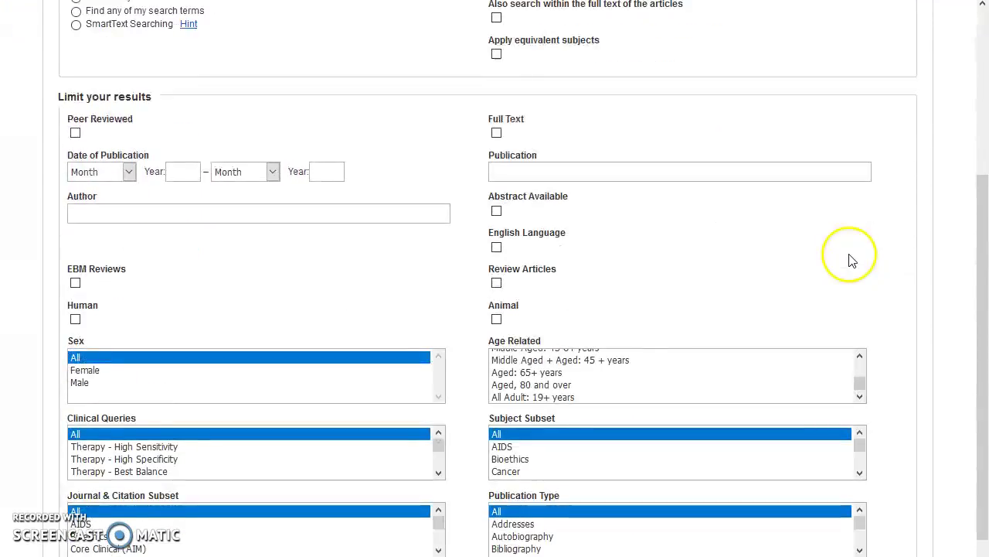
{"action": "left_click", "coordinate": [497, 158]}
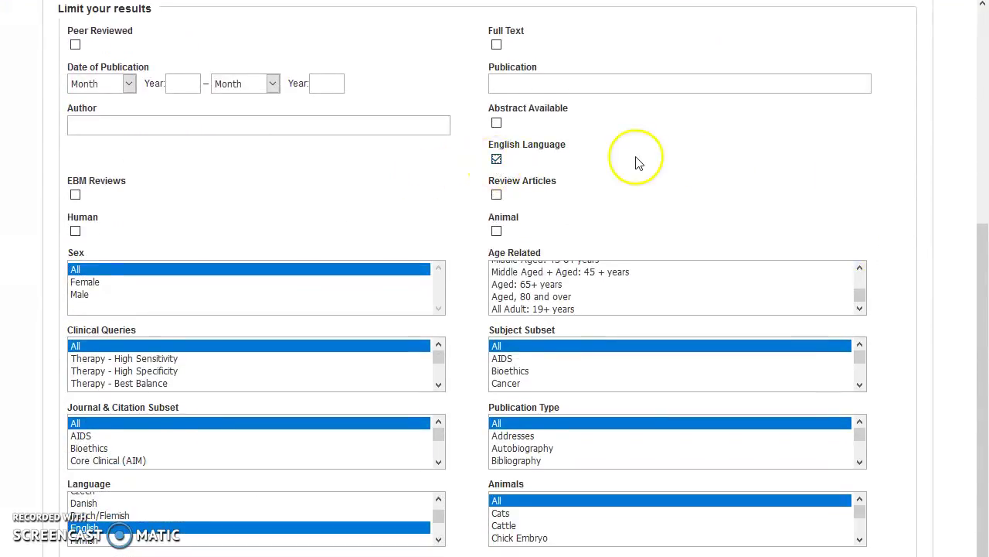
Step: Look through the Age Related and Subject Subset options and turn on the Human limiter
{"action": "scroll", "coordinate": [709, 287], "scroll_direction": "up", "scroll_amount": 5}
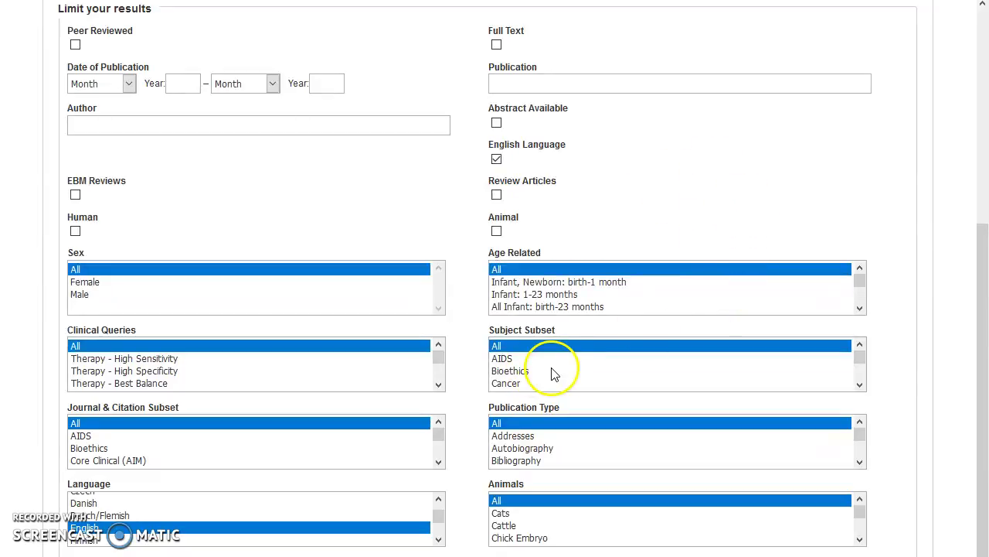
{"action": "scroll", "coordinate": [552, 373], "scroll_direction": "down", "scroll_amount": 2}
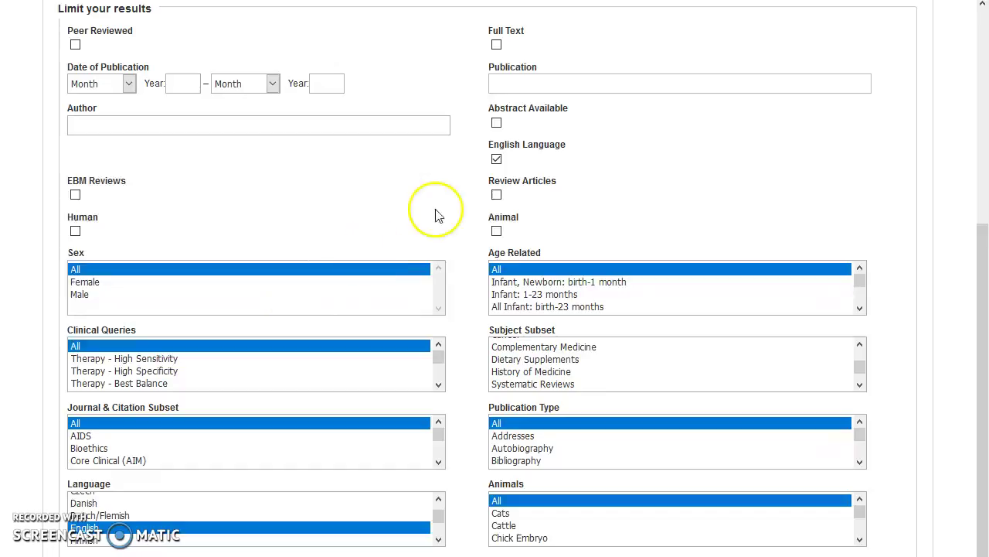
{"action": "scroll", "coordinate": [620, 175], "scroll_direction": "up", "scroll_amount": 4}
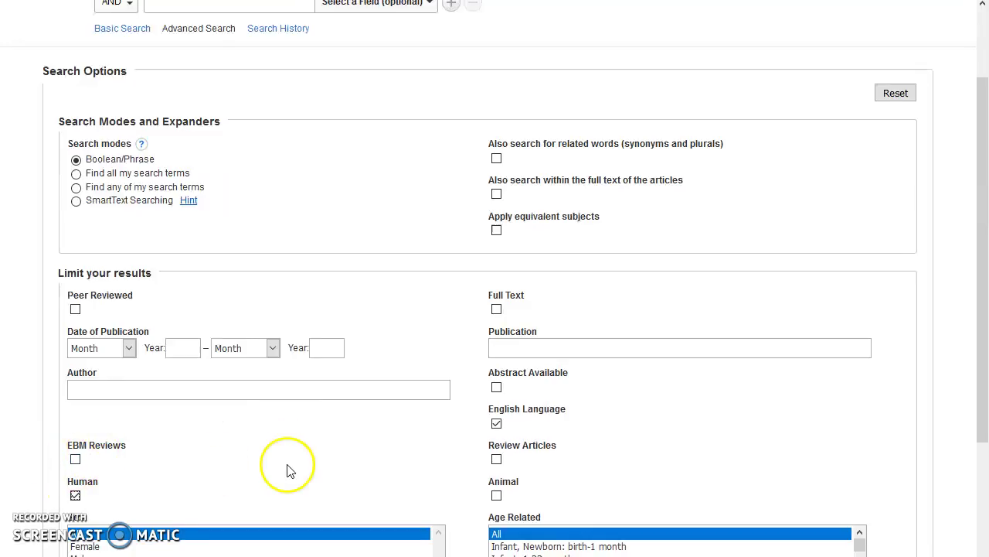
{"action": "scroll", "coordinate": [287, 464], "scroll_direction": "up", "scroll_amount": 2}
Step: Start a fresh advanced search in MEDLINE with Full Text and limit it to EBM Reviews
{"action": "left_click", "coordinate": [62, 47]}
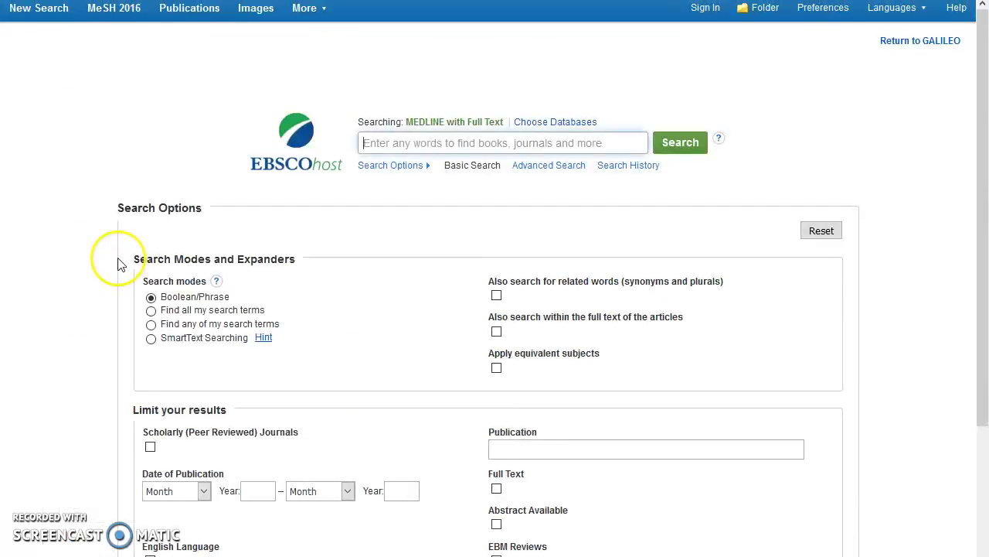
{"action": "left_click", "coordinate": [545, 165]}
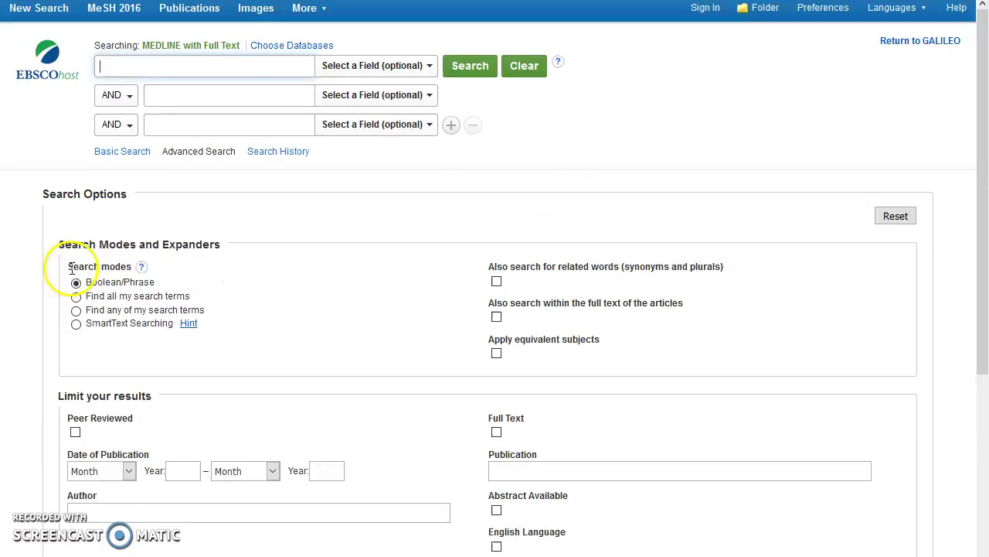
{"action": "scroll", "coordinate": [143, 227], "scroll_direction": "down", "scroll_amount": 3}
{"action": "scroll", "coordinate": [230, 144], "scroll_direction": "down", "scroll_amount": 1}
{"action": "left_click", "coordinate": [75, 229]}
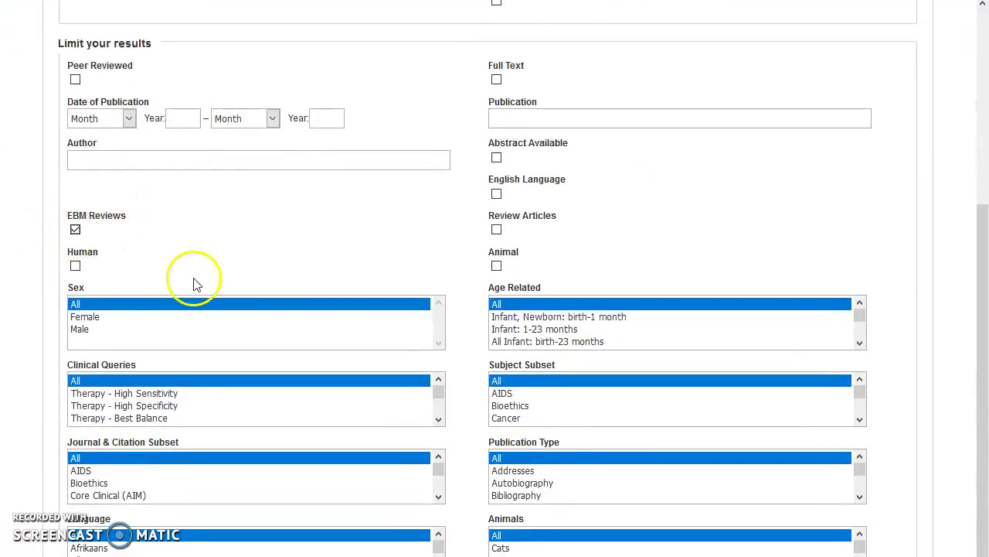
{"action": "scroll", "coordinate": [194, 283], "scroll_direction": "up", "scroll_amount": 3}
{"action": "scroll", "coordinate": [232, 116], "scroll_direction": "up", "scroll_amount": 2}
Step: Run the advanced search for asthma
{"action": "left_click", "coordinate": [214, 69]}
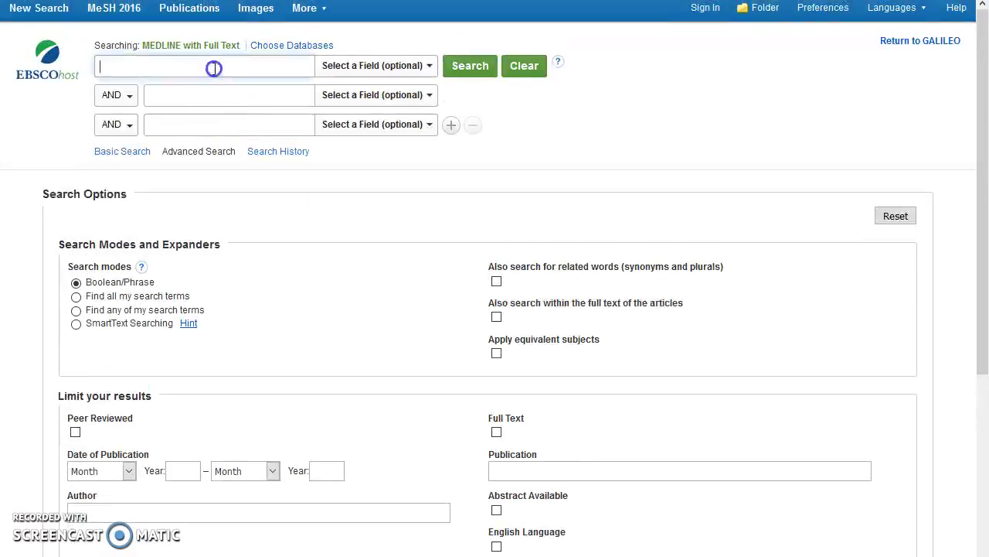
{"action": "type", "text": "s"}
{"action": "key", "text": "BackSpace"}
{"action": "type", "text": "asthma"}
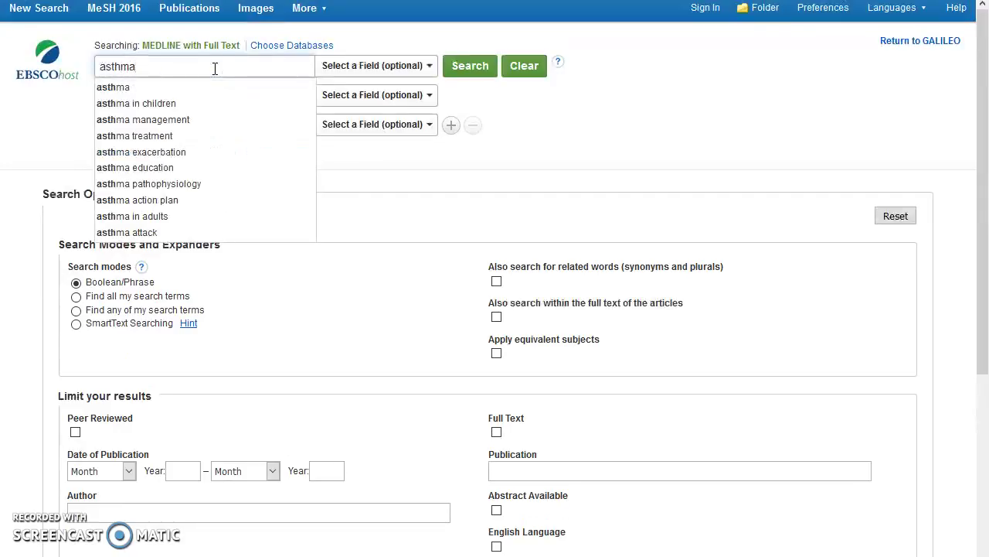
{"action": "key", "text": "Return"}
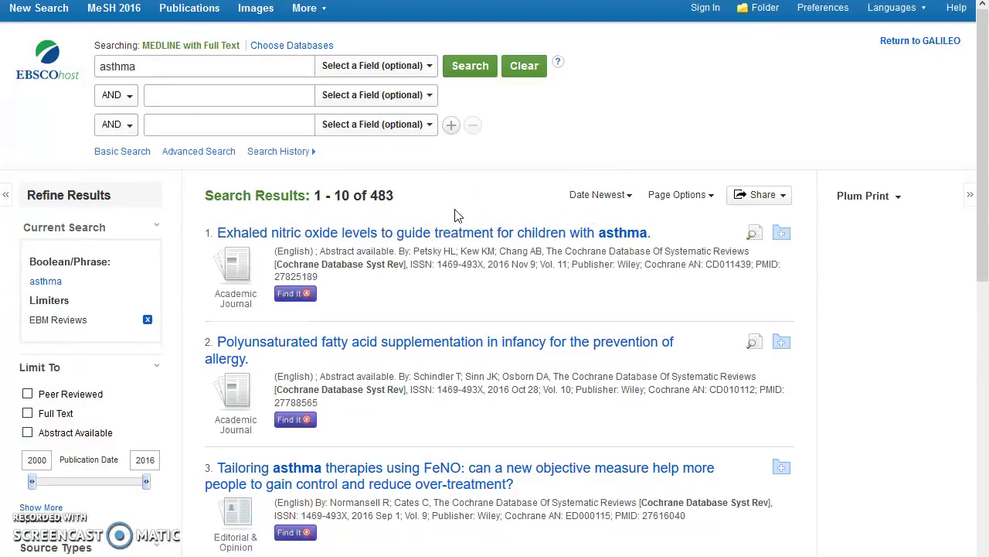
Step: Examine the asthma result list and the source publication given for each evidence-based review
{"action": "scroll", "coordinate": [630, 156], "scroll_direction": "down", "scroll_amount": 1}
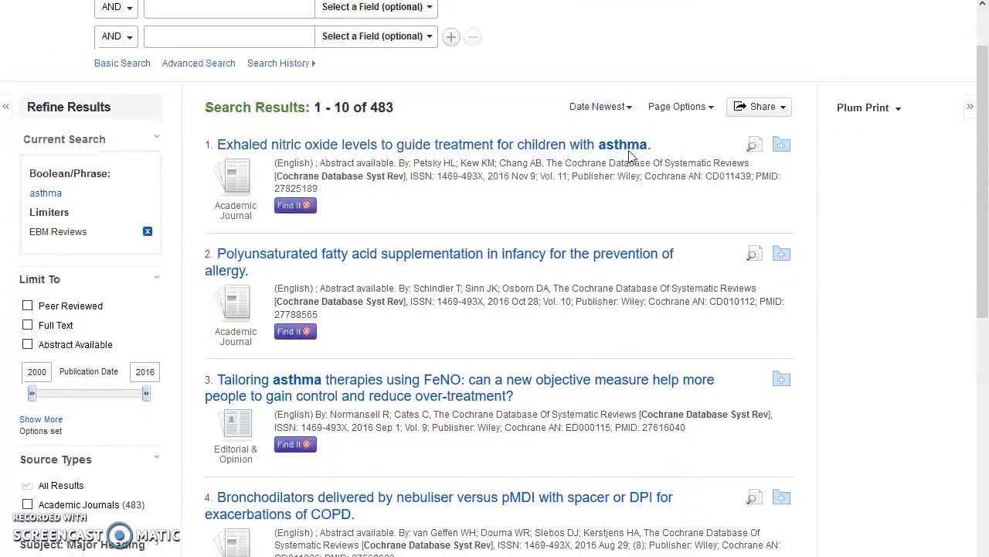
{"action": "left_click", "coordinate": [777, 155]}
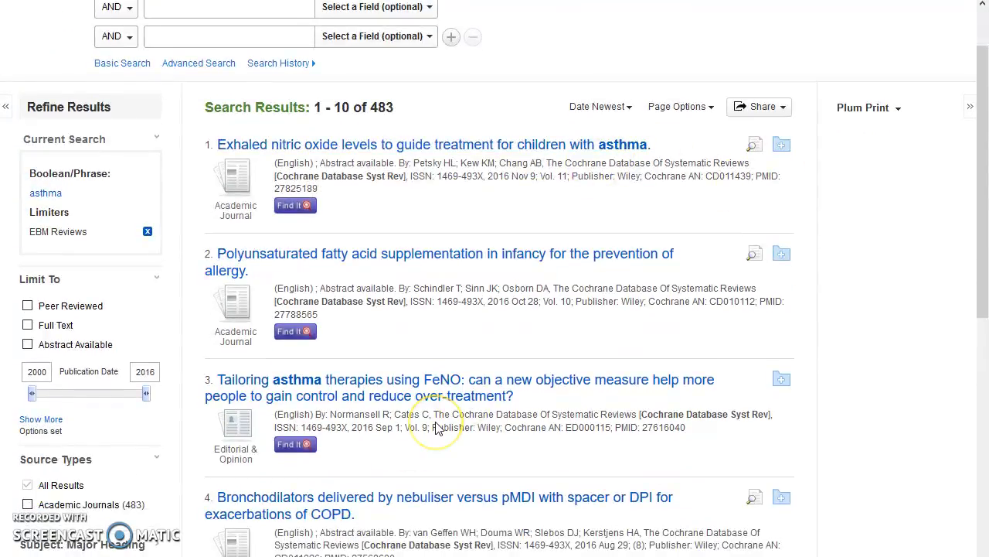
{"action": "left_click", "coordinate": [278, 300]}
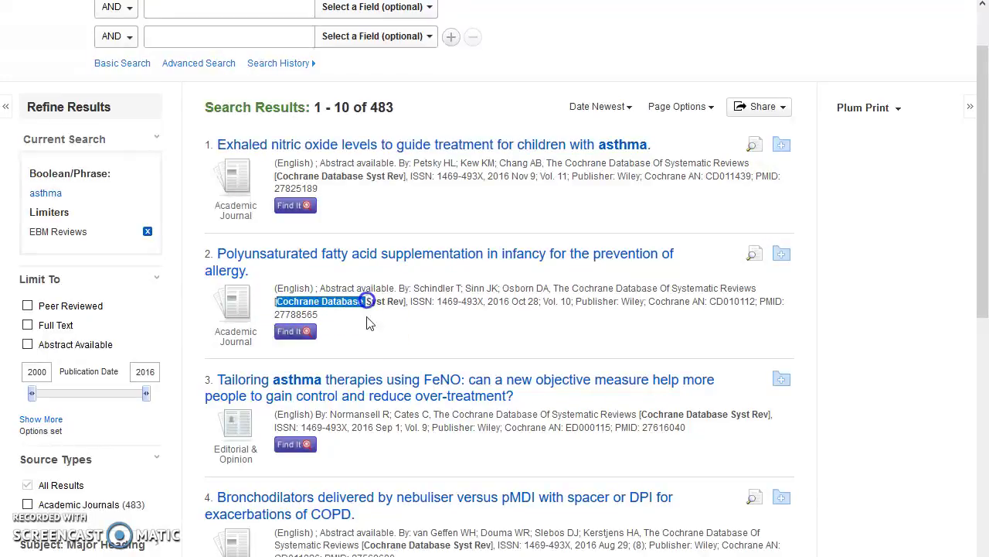
{"action": "left_click", "coordinate": [369, 340]}
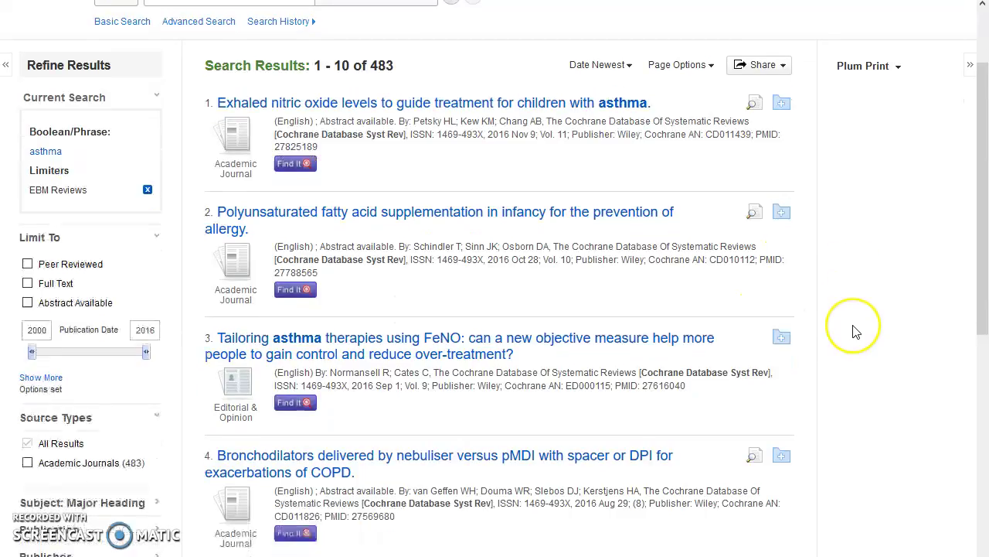
{"action": "scroll", "coordinate": [855, 332], "scroll_direction": "down", "scroll_amount": 4}
{"action": "scroll", "coordinate": [855, 331], "scroll_direction": "down", "scroll_amount": 6}
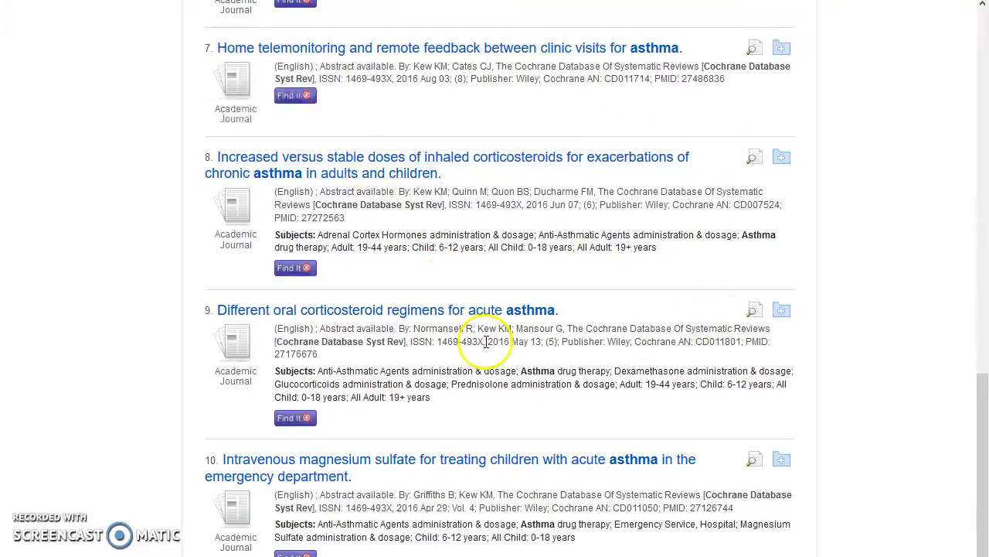
{"action": "scroll", "coordinate": [623, 312], "scroll_direction": "up", "scroll_amount": 10}
{"action": "scroll", "coordinate": [623, 311], "scroll_direction": "up", "scroll_amount": 2}
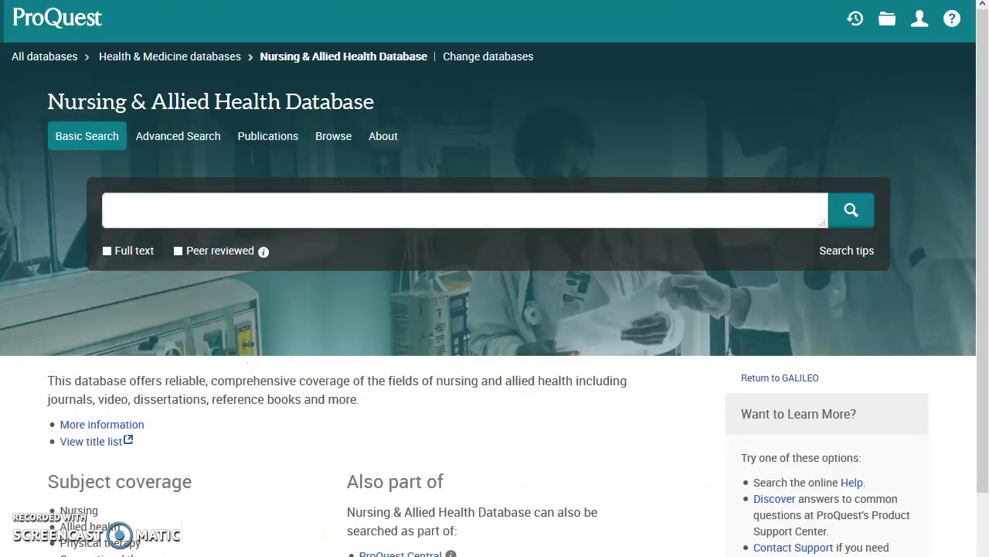
Step: In ProQuest's Nursing & Allied Health Database, open the advanced search and set the first row's field to MeSH subject — MESH
{"action": "left_click", "coordinate": [178, 139]}
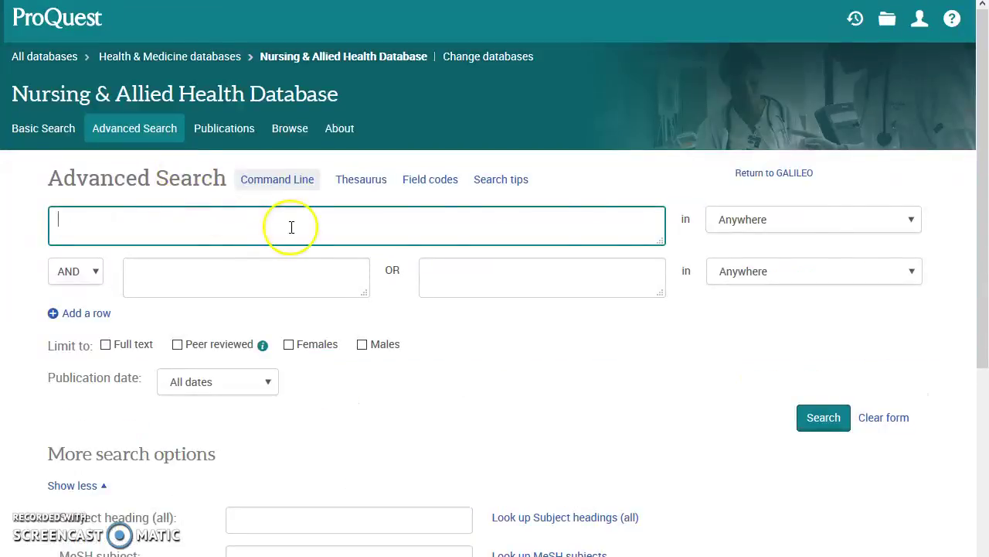
{"action": "left_click", "coordinate": [796, 220]}
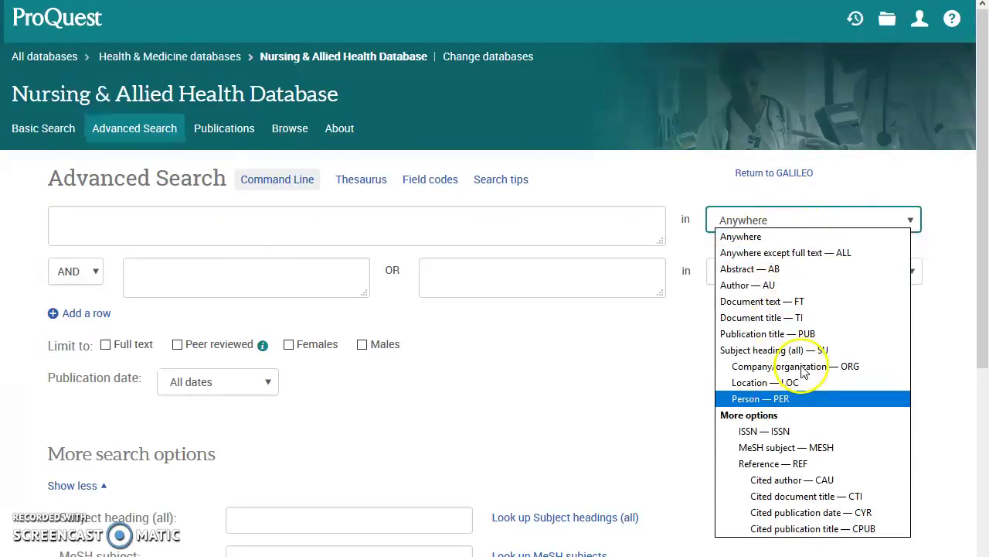
{"action": "left_click", "coordinate": [805, 453]}
Step: Look up asthma among the MeSH subjects and add the Asthma heading to the search
{"action": "left_click", "coordinate": [859, 252]}
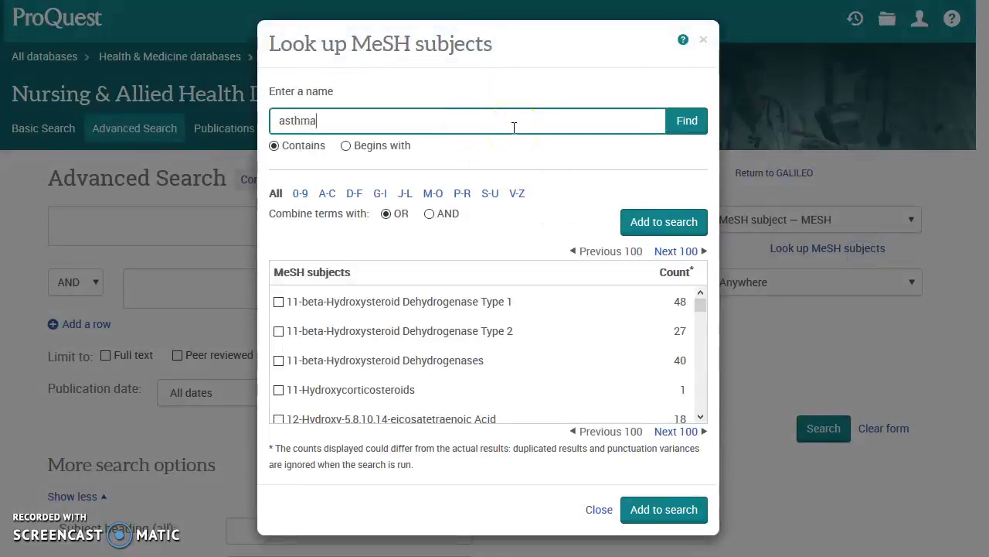
{"action": "key", "text": "Return"}
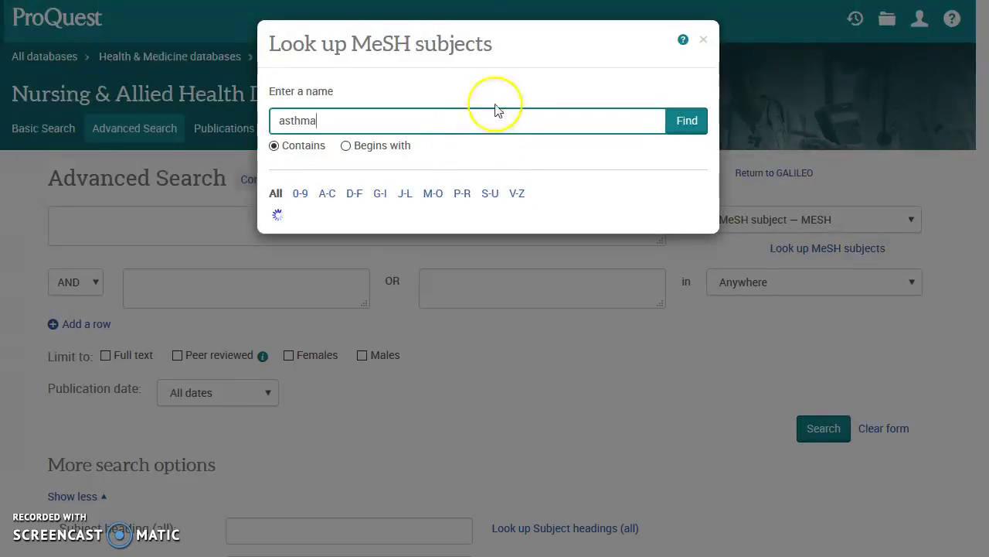
{"action": "left_click", "coordinate": [278, 315]}
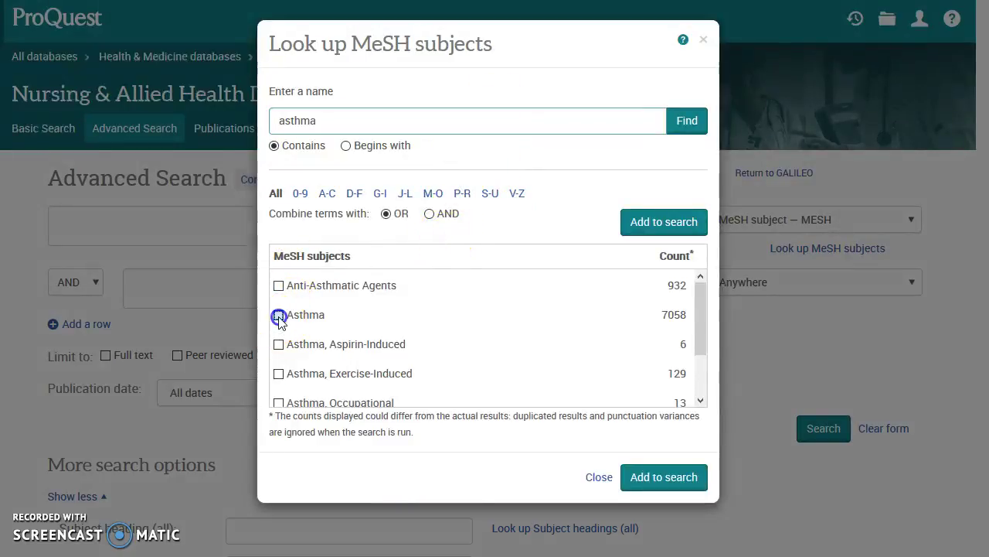
{"action": "left_click", "coordinate": [650, 222]}
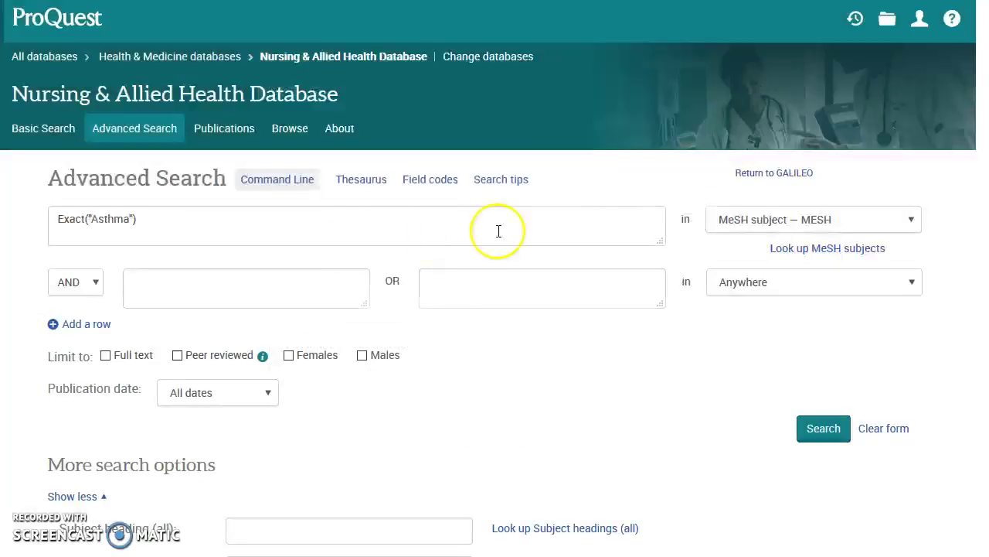
Step: Look up pneumonia among the MeSH subjects and add the Pneumonia heading to the search alongside Asthma
{"action": "left_click", "coordinate": [796, 251]}
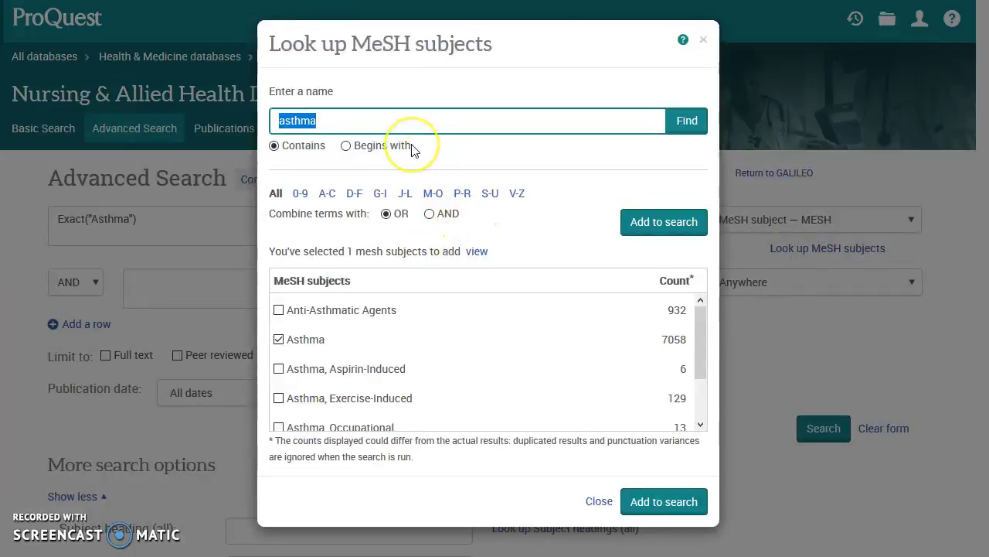
{"action": "type", "text": "pneumo"}
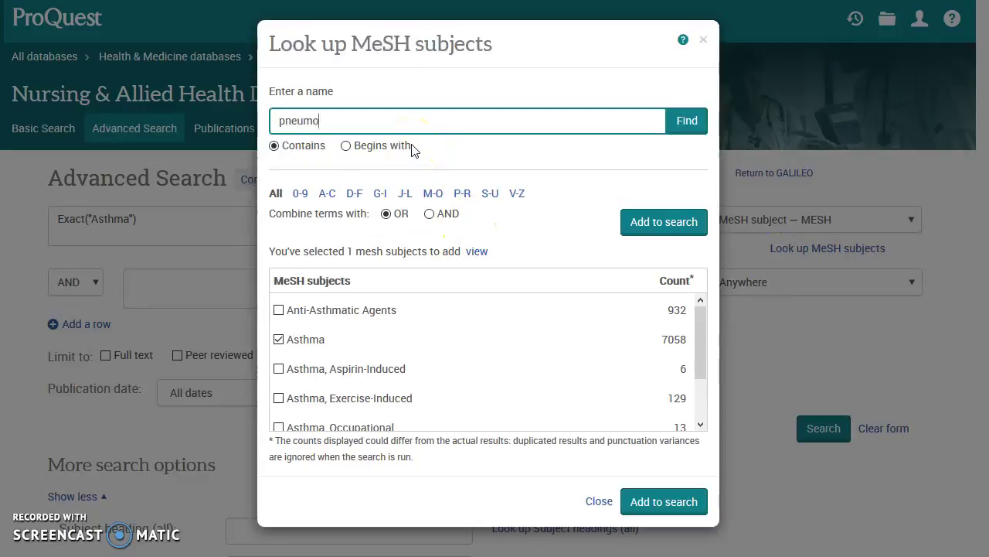
{"action": "type", "text": "nia"}
{"action": "left_click", "coordinate": [688, 121]}
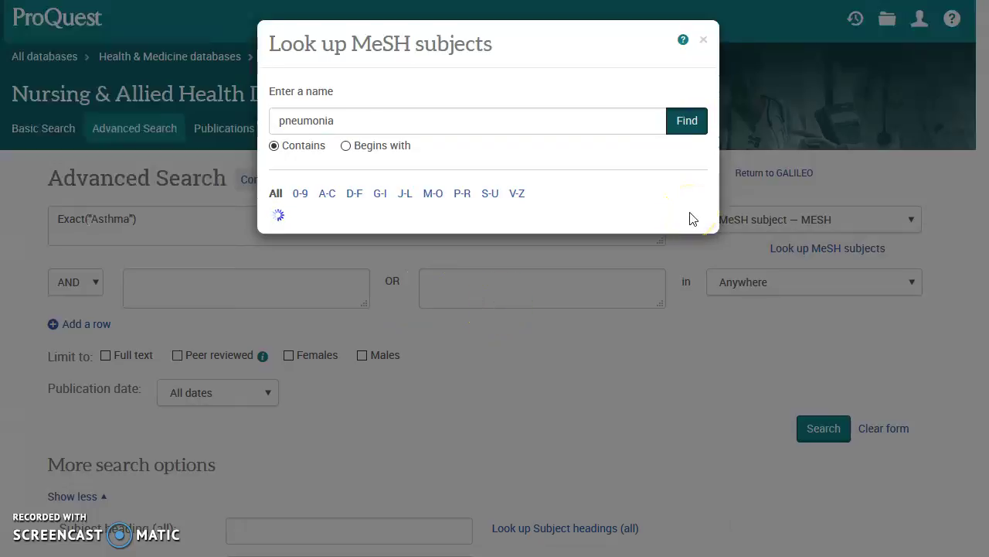
{"action": "left_click", "coordinate": [693, 126]}
{"action": "scroll", "coordinate": [433, 341], "scroll_direction": "down", "scroll_amount": 1}
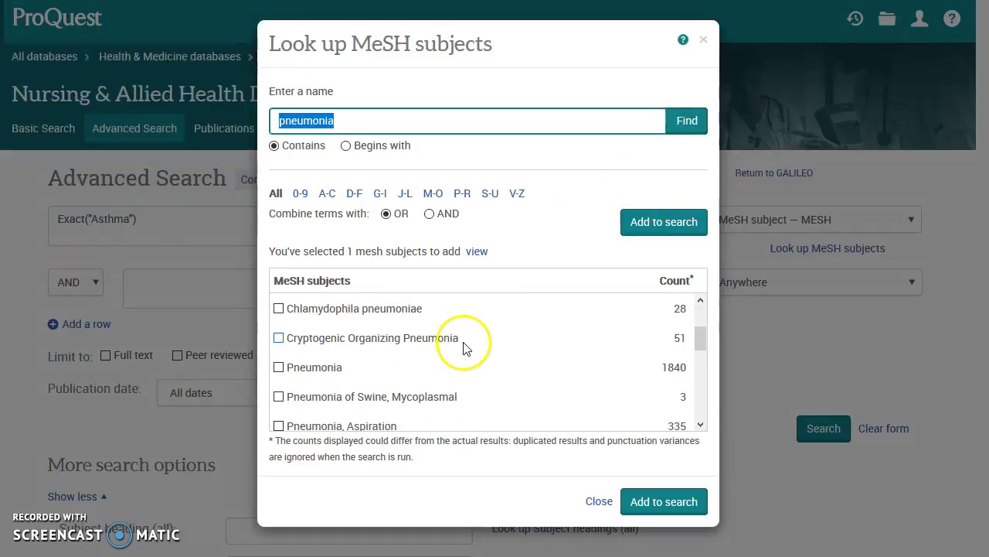
{"action": "left_click", "coordinate": [279, 366]}
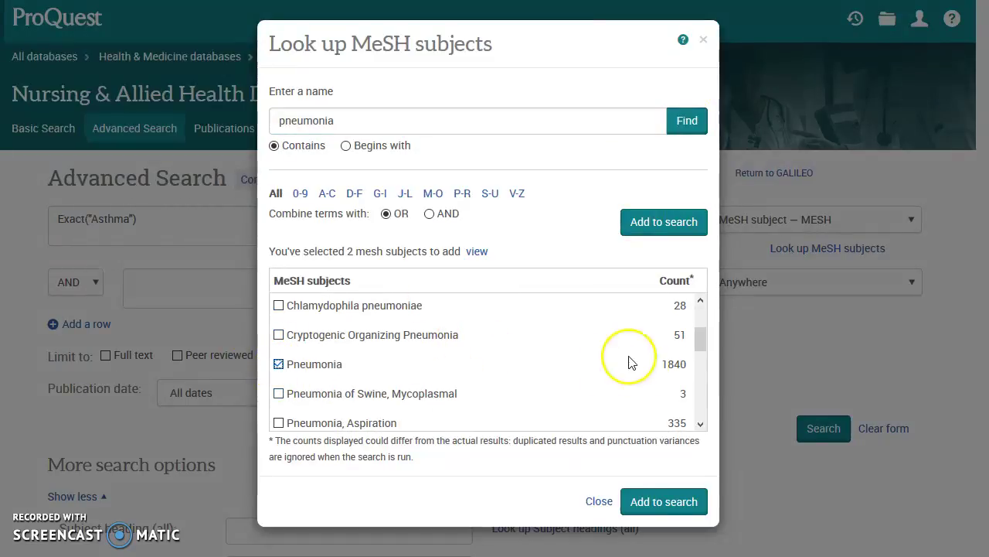
{"action": "left_click", "coordinate": [663, 503]}
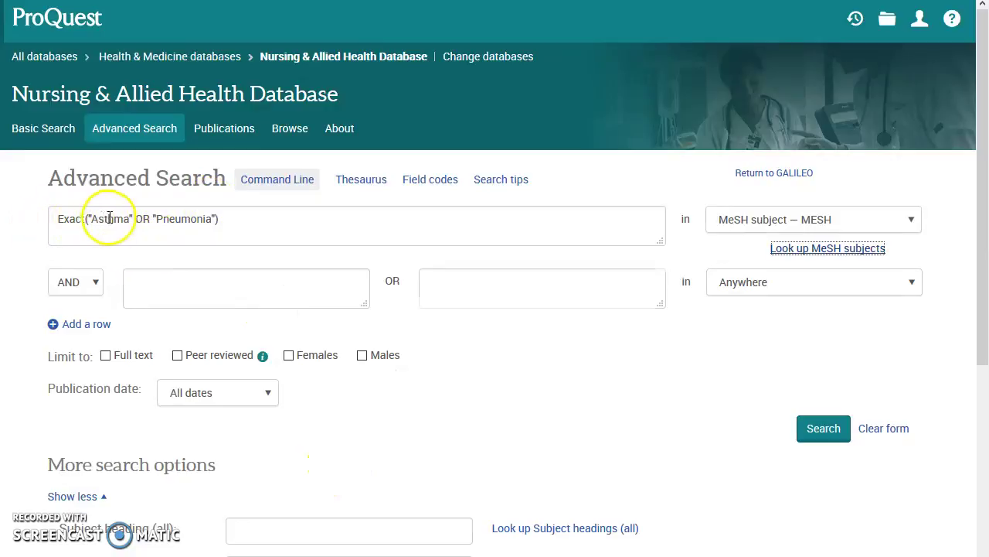
Step: Change the operator between "Asthma" and "Pneumonia" in the search expression to AND and run the search
{"action": "double_click", "coordinate": [142, 219]}
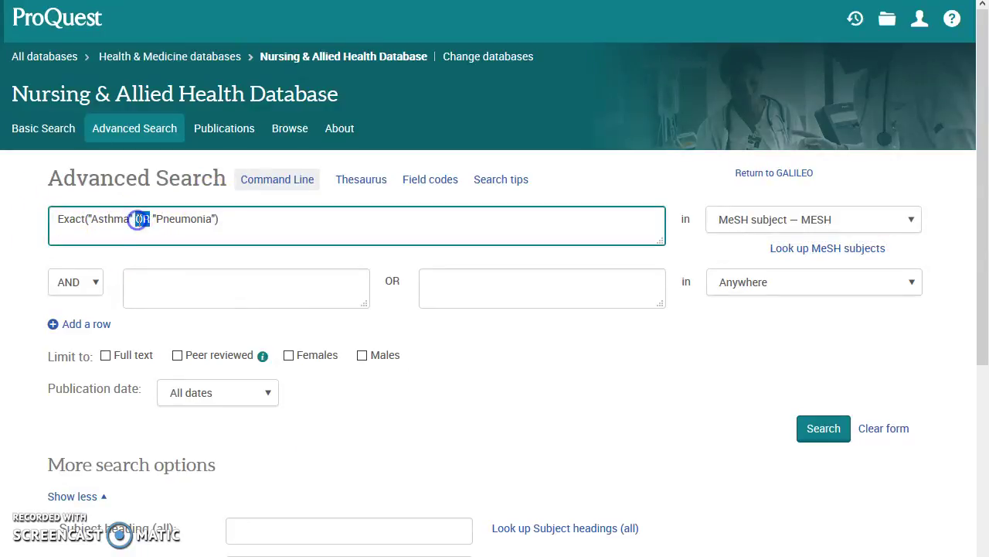
{"action": "type", "text": "AND"}
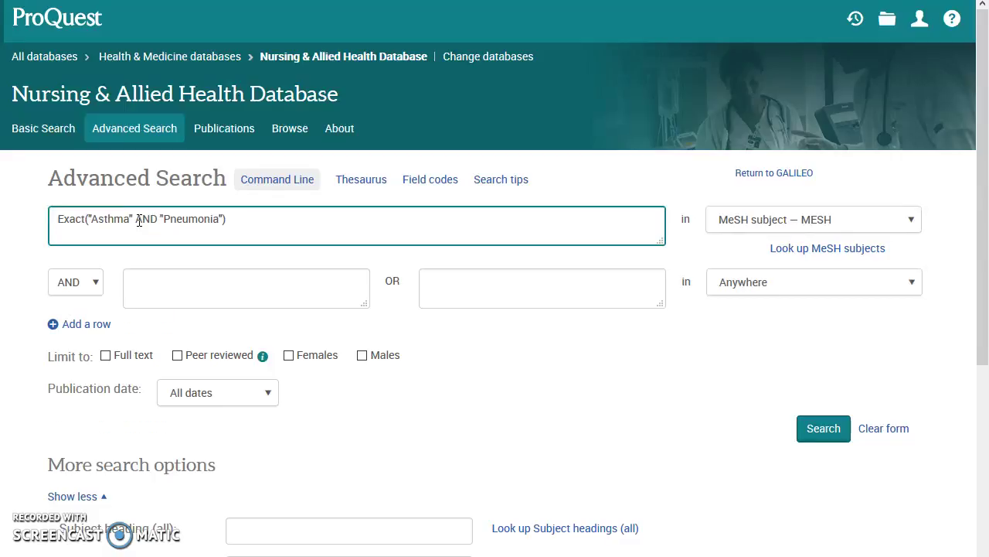
{"action": "double_click", "coordinate": [146, 219]}
{"action": "left_click_drag", "start_coordinate": [149, 221], "coordinate": [217, 253]}
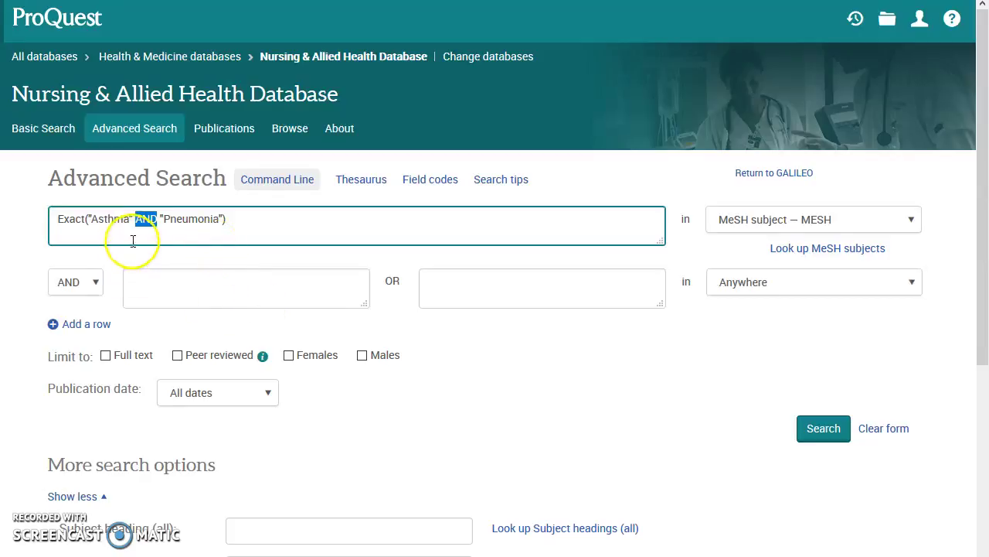
{"action": "left_click", "coordinate": [564, 372]}
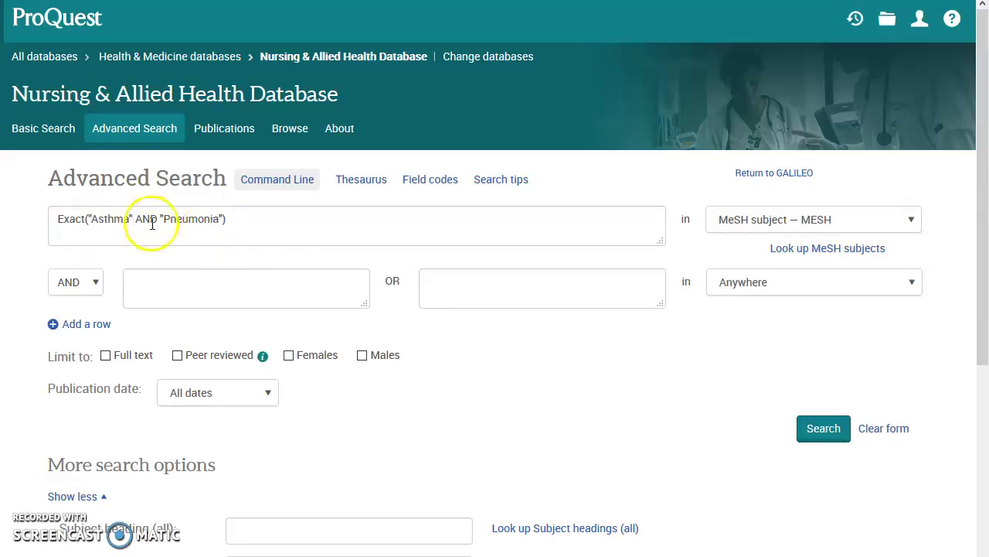
{"action": "left_click", "coordinate": [813, 434]}
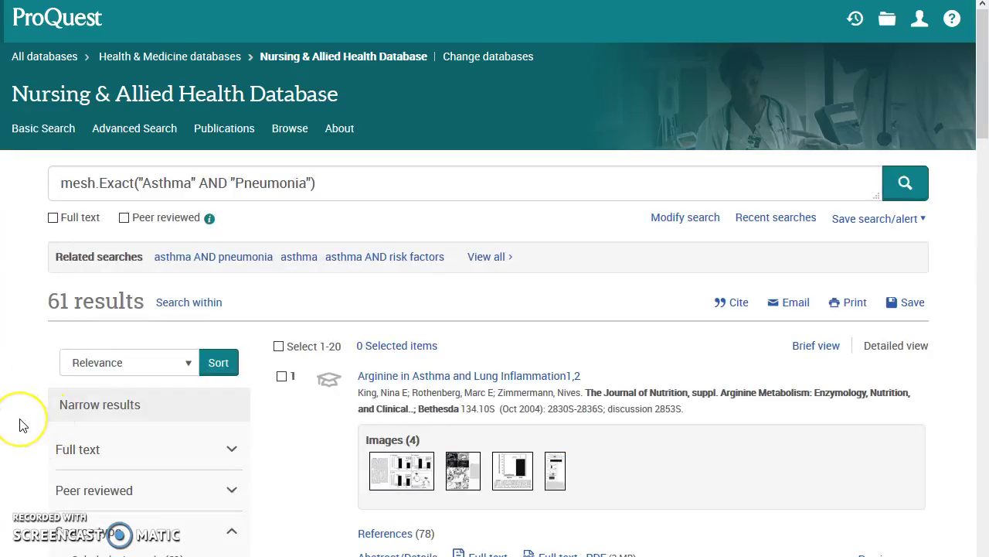
Step: Narrow the results to publication dates 2012-2014
{"action": "scroll", "coordinate": [21, 425], "scroll_direction": "down", "scroll_amount": 1}
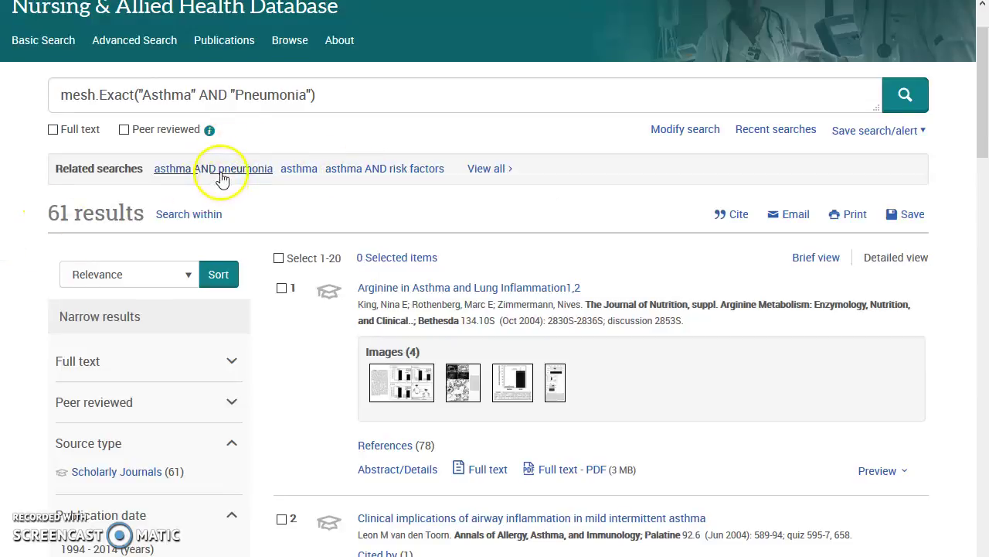
{"action": "scroll", "coordinate": [23, 251], "scroll_direction": "down", "scroll_amount": 3}
{"action": "mouse_move", "coordinate": [68, 387]}
{"action": "left_click_drag", "start_coordinate": [68, 385], "coordinate": [207, 384]}
{"action": "left_click", "coordinate": [211, 422]}
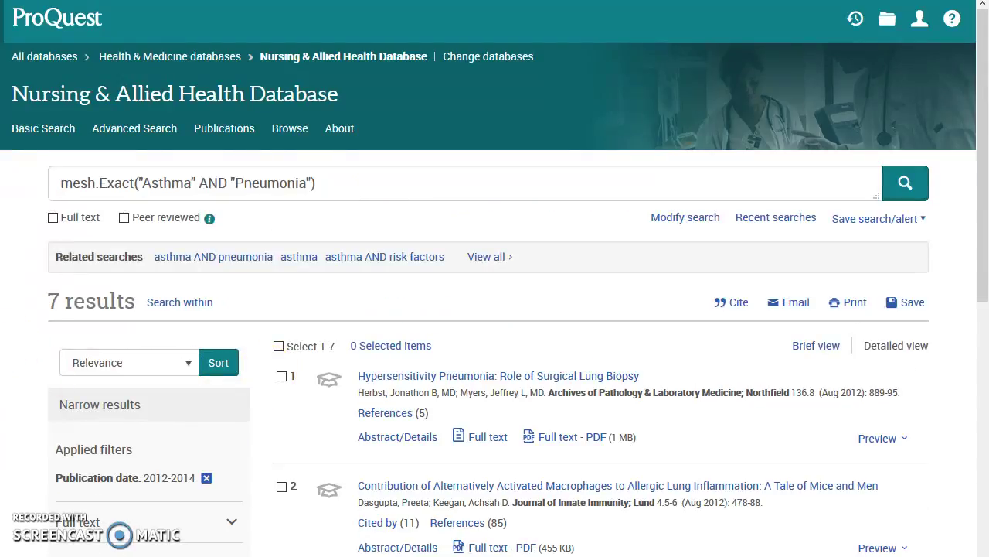
Step: Limit the date-filtered results to peer reviewed articles
{"action": "scroll", "coordinate": [8, 360], "scroll_direction": "down", "scroll_amount": 3}
{"action": "left_click", "coordinate": [205, 293]}
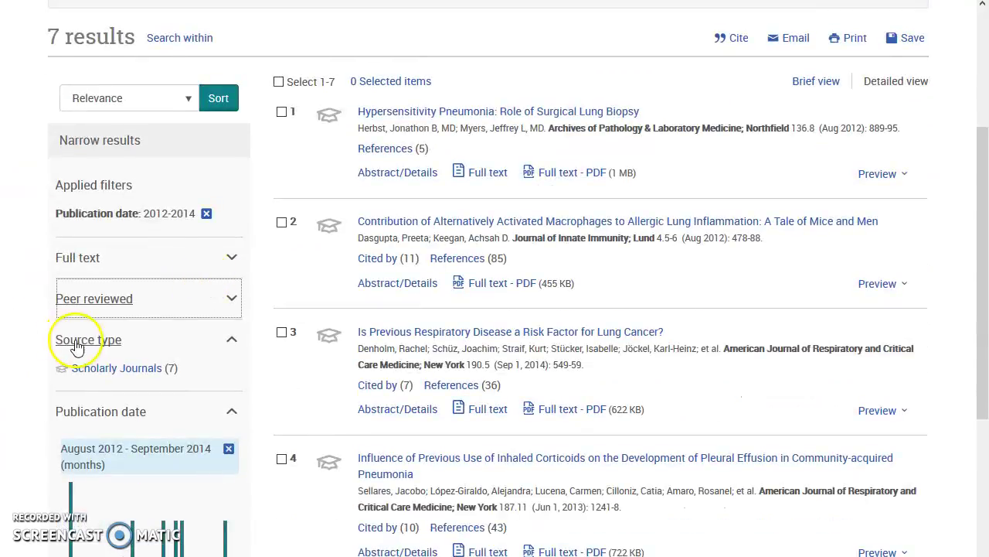
{"action": "left_click", "coordinate": [114, 327]}
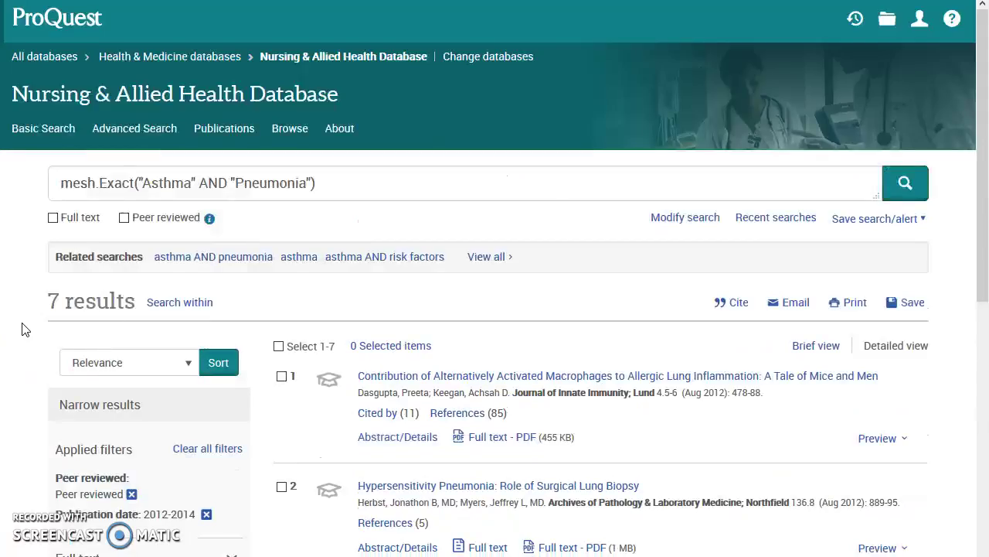
Step: Examine the filtered result list for article titles, source journals, citation links and full-text availability
{"action": "scroll", "coordinate": [23, 330], "scroll_direction": "down", "scroll_amount": 3}
{"action": "scroll", "coordinate": [23, 331], "scroll_direction": "down", "scroll_amount": 3}
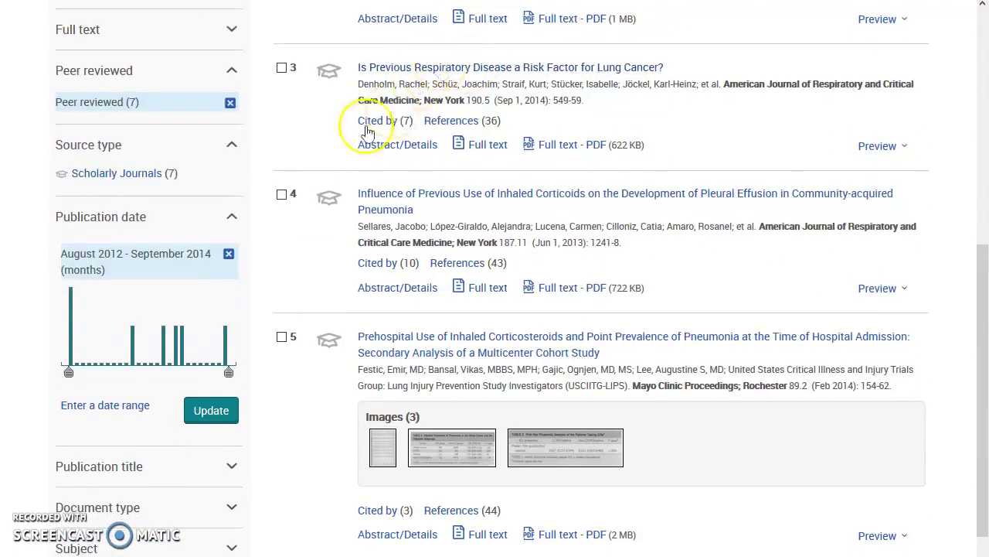
{"action": "scroll", "coordinate": [9, 222], "scroll_direction": "down", "scroll_amount": 2}
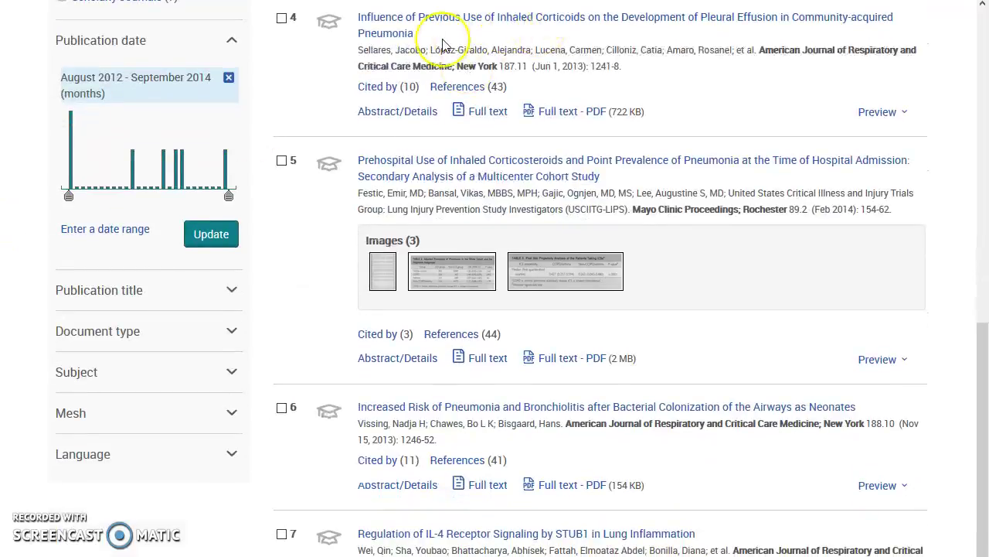
{"action": "left_click", "coordinate": [445, 43]}
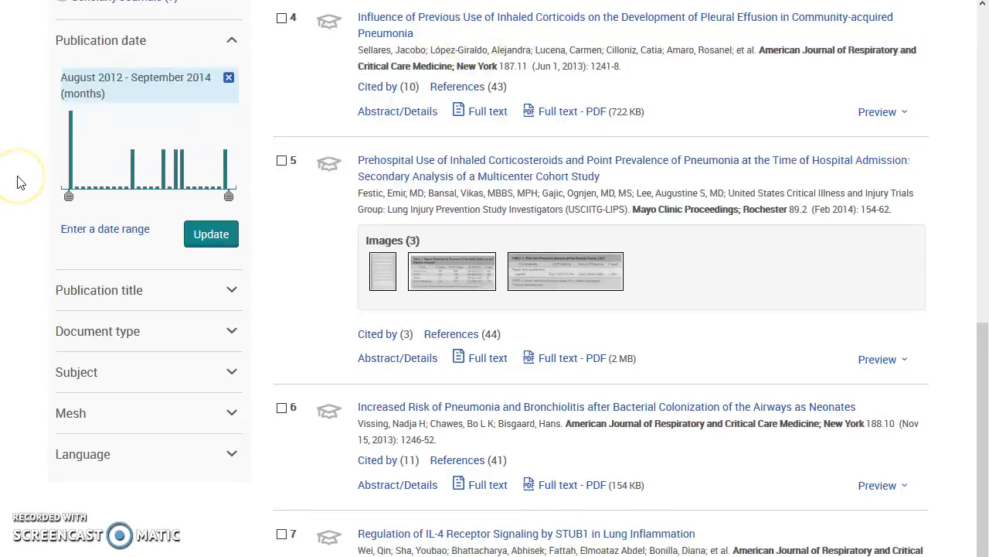
{"action": "scroll", "coordinate": [21, 183], "scroll_direction": "down", "scroll_amount": 2}
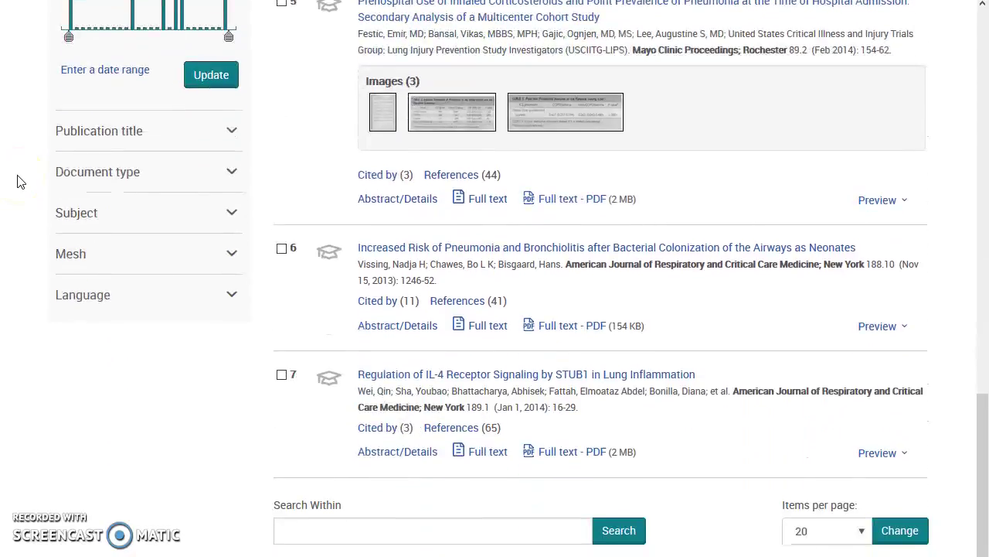
{"action": "scroll", "coordinate": [21, 182], "scroll_direction": "up", "scroll_amount": 12}
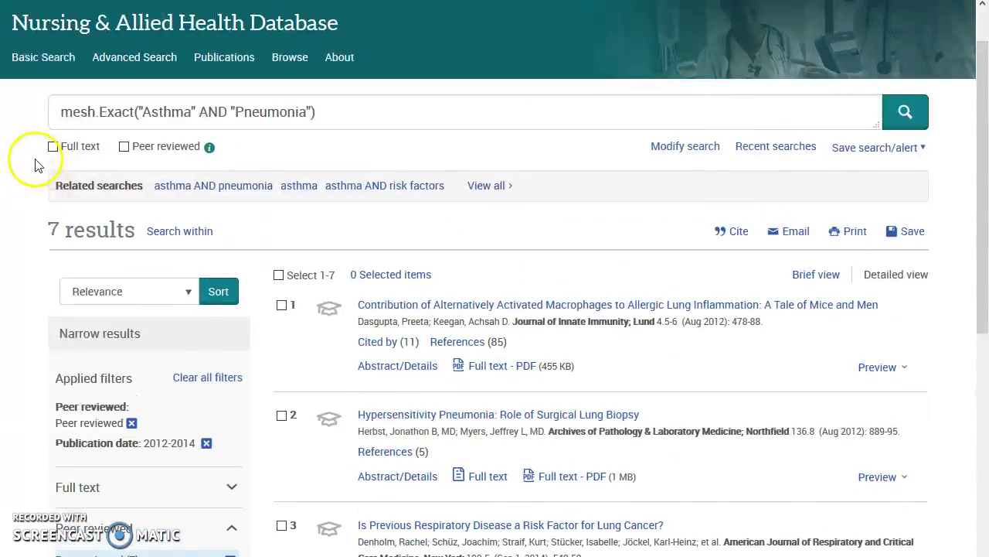